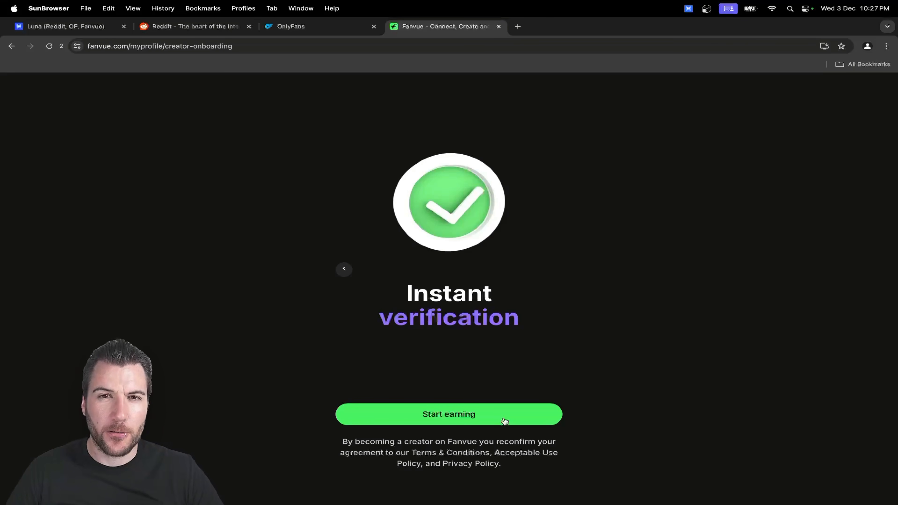
Start the creator onboarding without a referral code and confirm United States of America (the) as the country of residency.
{"action": "left_click", "coordinate": [488, 418]}
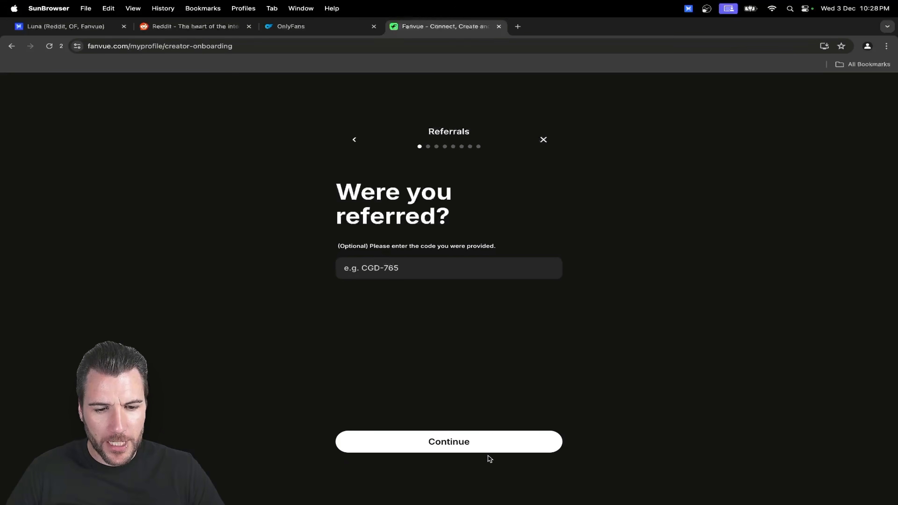
{"action": "left_click", "coordinate": [465, 449]}
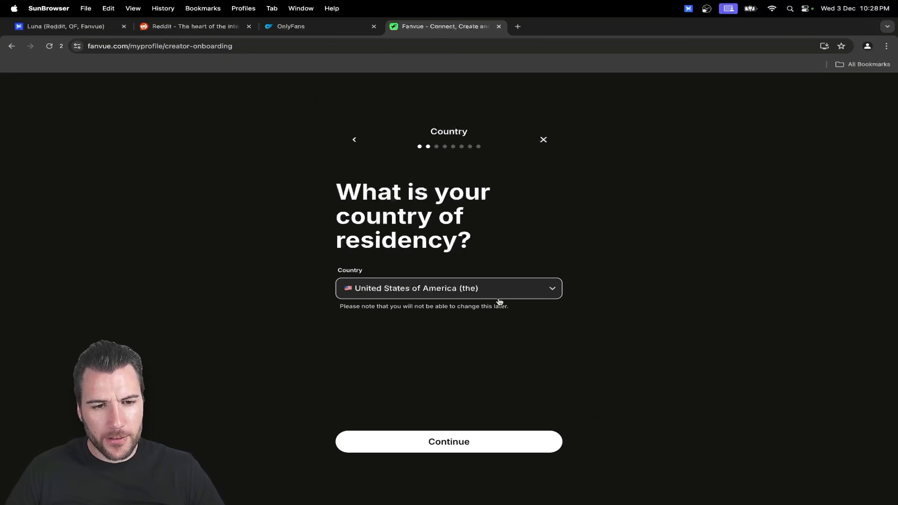
{"action": "left_click", "coordinate": [457, 292]}
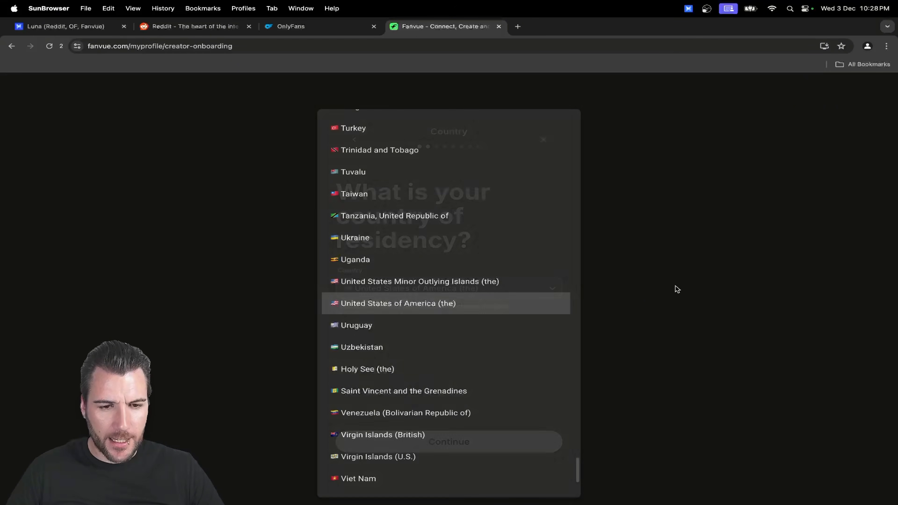
{"action": "left_click", "coordinate": [678, 289]}
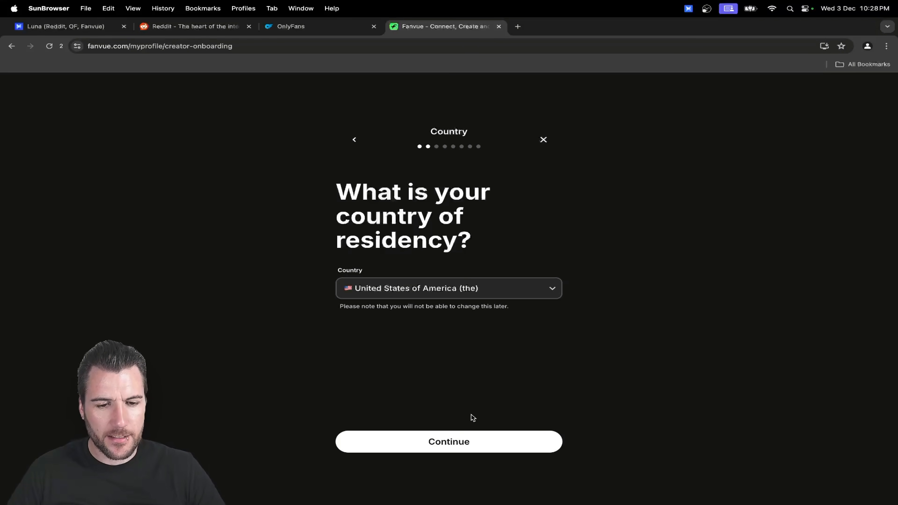
{"action": "left_click", "coordinate": [465, 439]}
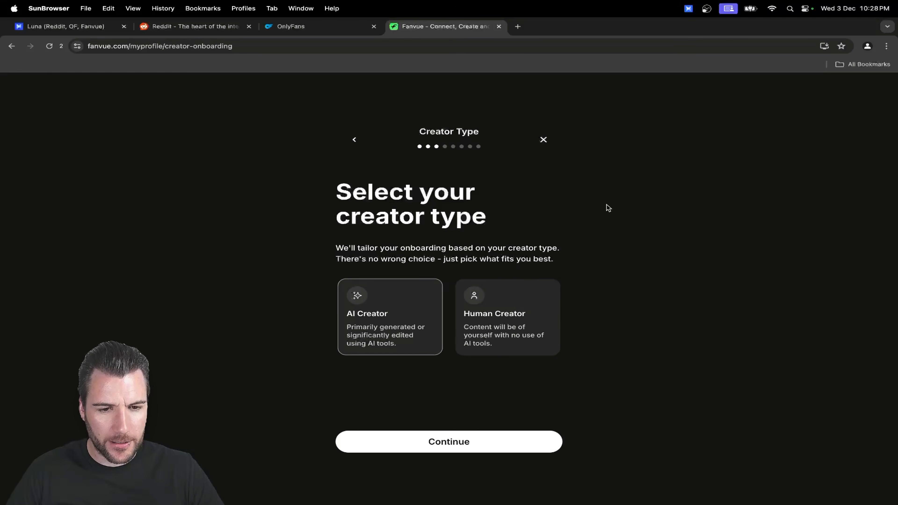
Choose AI Creator as the creator type and continue the onboarding.
{"action": "left_click", "coordinate": [518, 346]}
{"action": "left_click", "coordinate": [415, 328]}
{"action": "left_click", "coordinate": [524, 324]}
{"action": "left_click", "coordinate": [377, 325]}
{"action": "left_click", "coordinate": [526, 323]}
{"action": "left_click", "coordinate": [422, 324]}
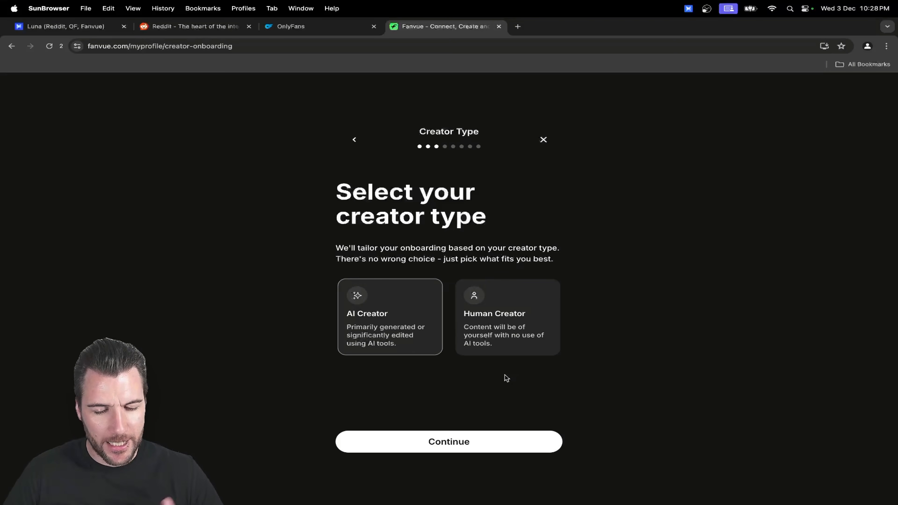
{"action": "left_click", "coordinate": [476, 442]}
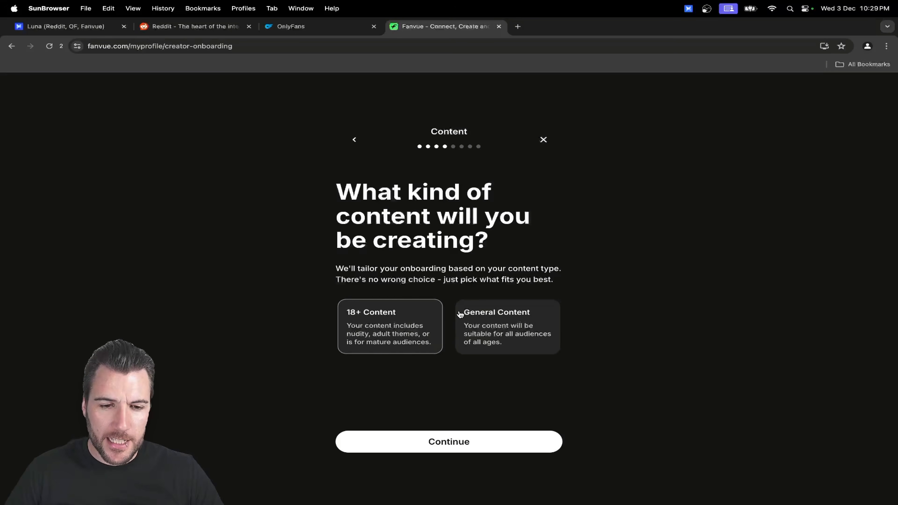
Choose 18+ Content as the kind of content and continue the onboarding.
{"action": "left_click", "coordinate": [492, 334]}
{"action": "left_click", "coordinate": [393, 332]}
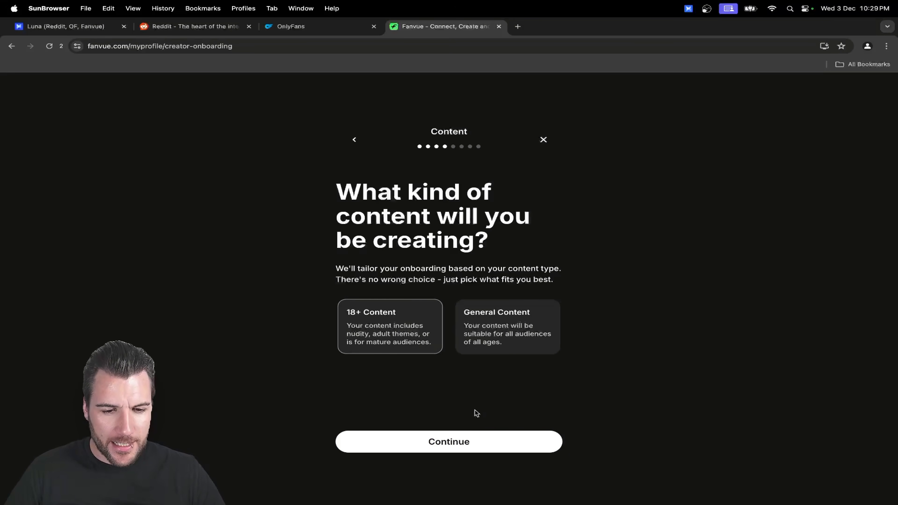
{"action": "left_click", "coordinate": [464, 441]}
Confirm the prefilled display name and handle for the creator profile.
{"action": "left_click", "coordinate": [389, 267]}
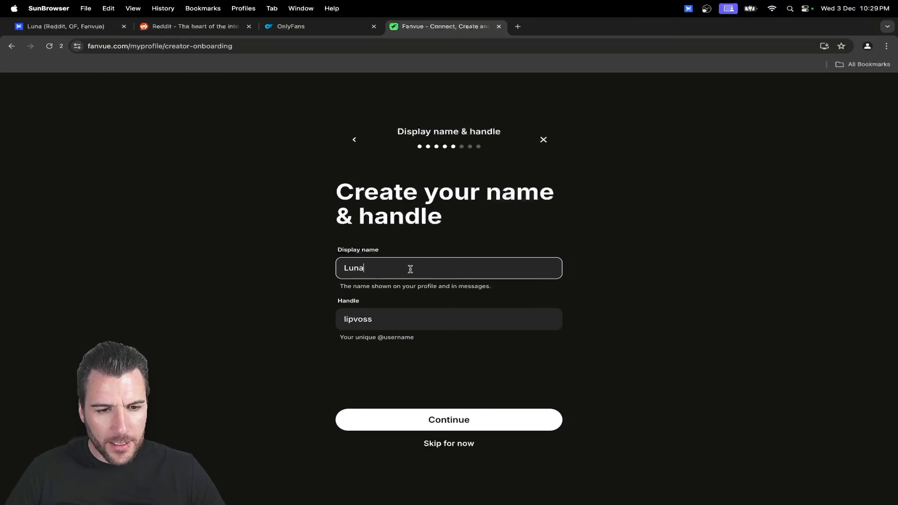
{"action": "left_click", "coordinate": [399, 314]}
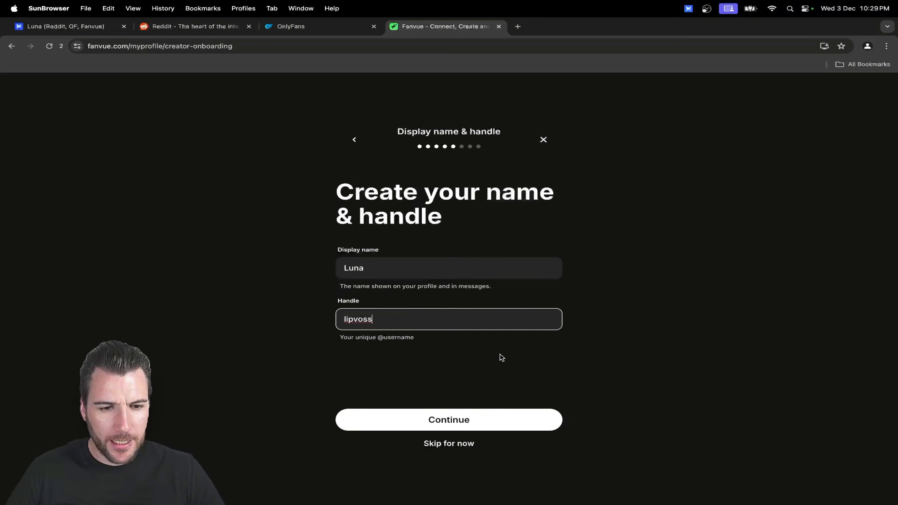
{"action": "left_click", "coordinate": [465, 428]}
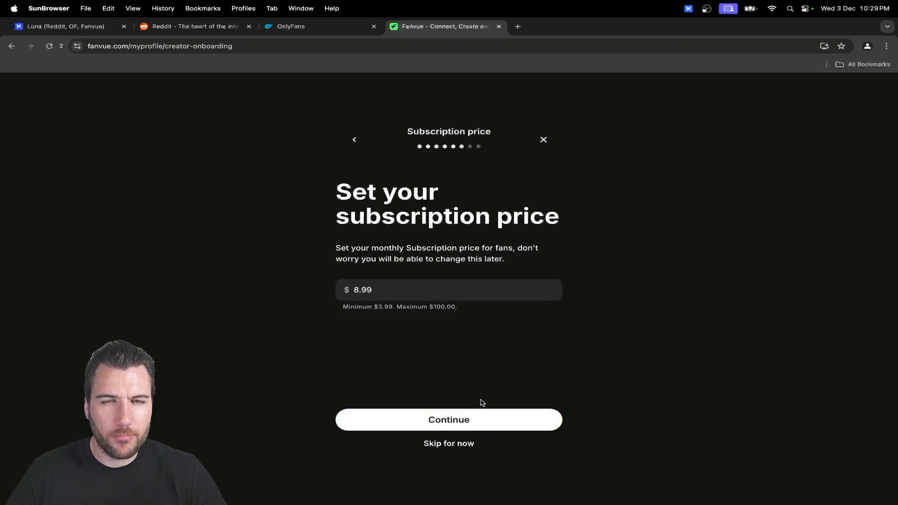
Accept a monthly subscription price of $8.99 and continue the onboarding.
{"action": "left_click_drag", "start_coordinate": [460, 293], "coordinate": [303, 293]}
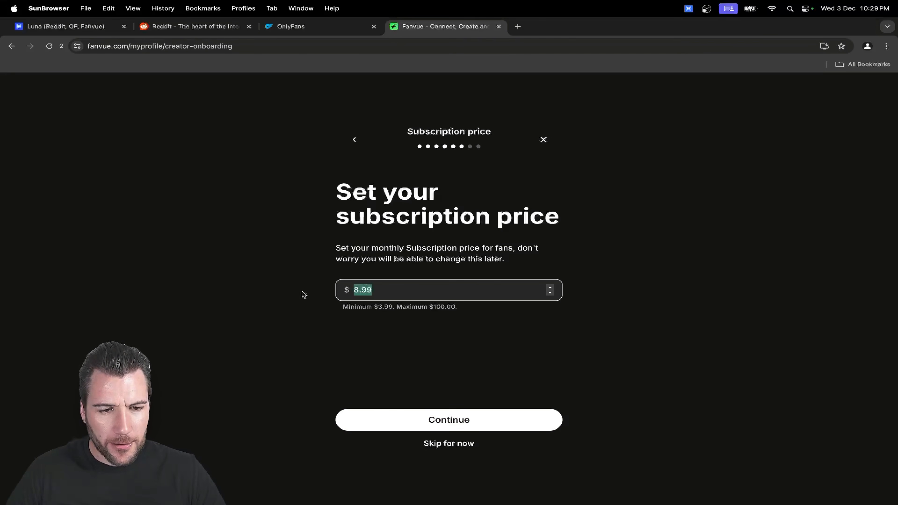
{"action": "left_click_drag", "start_coordinate": [420, 291], "coordinate": [306, 293]}
{"action": "left_click", "coordinate": [401, 291]}
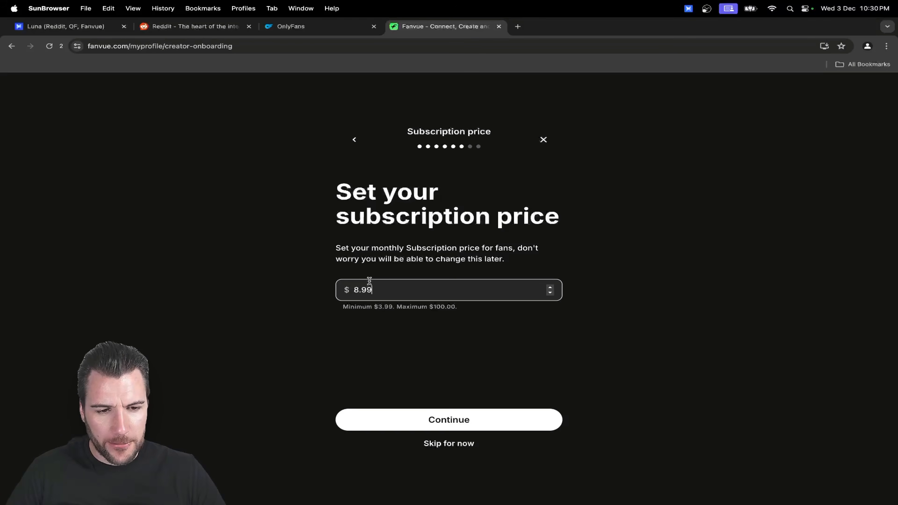
{"action": "left_click", "coordinate": [464, 426]}
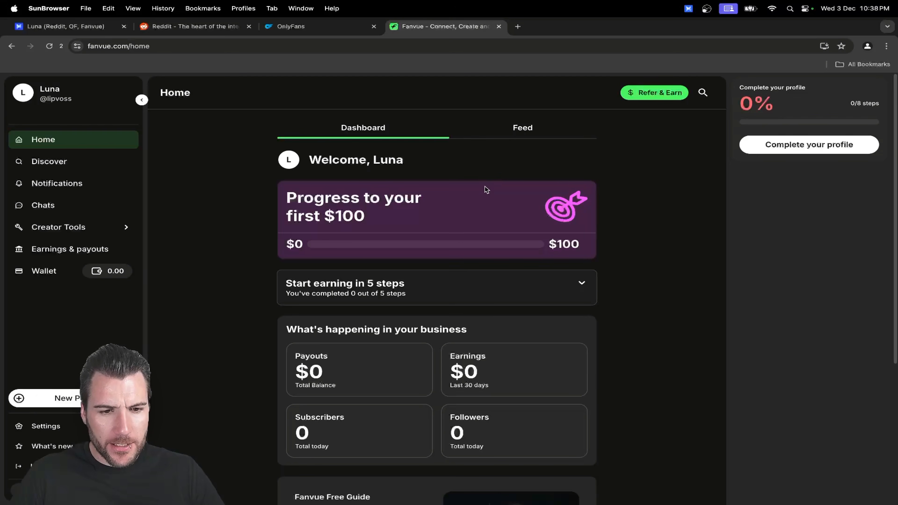
Look over the home dashboard and open the profile completion page.
{"action": "scroll", "coordinate": [485, 195], "scroll_direction": "down", "scroll_amount": 2}
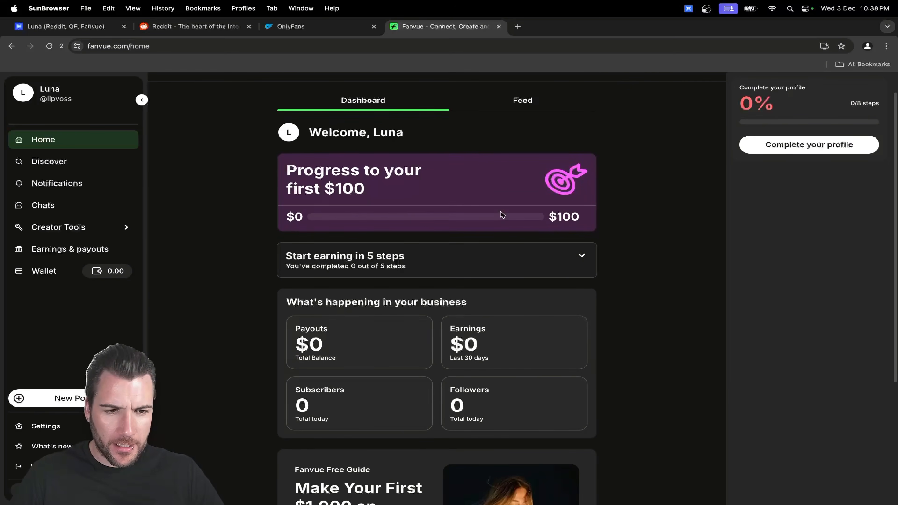
{"action": "scroll", "coordinate": [501, 214], "scroll_direction": "down", "scroll_amount": 2}
{"action": "scroll", "coordinate": [502, 214], "scroll_direction": "down", "scroll_amount": 1}
{"action": "scroll", "coordinate": [502, 214], "scroll_direction": "down", "scroll_amount": 4}
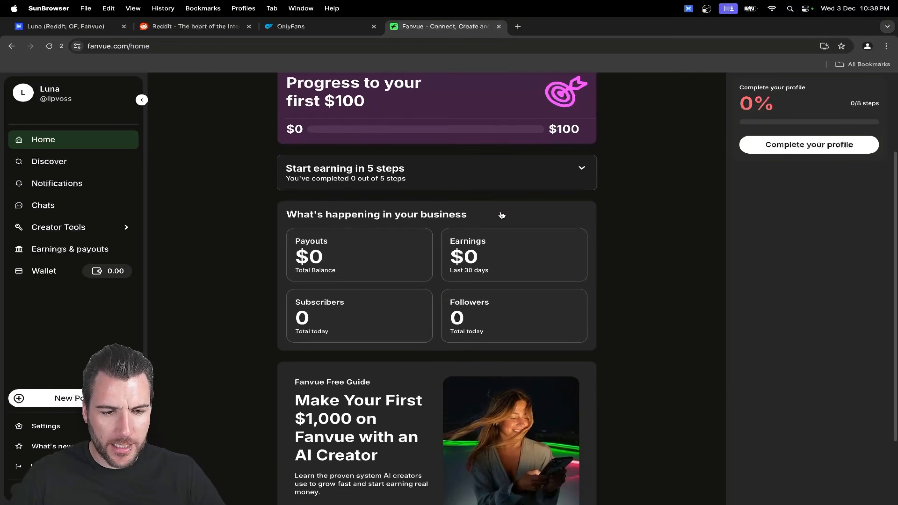
{"action": "scroll", "coordinate": [502, 214], "scroll_direction": "up", "scroll_amount": 6}
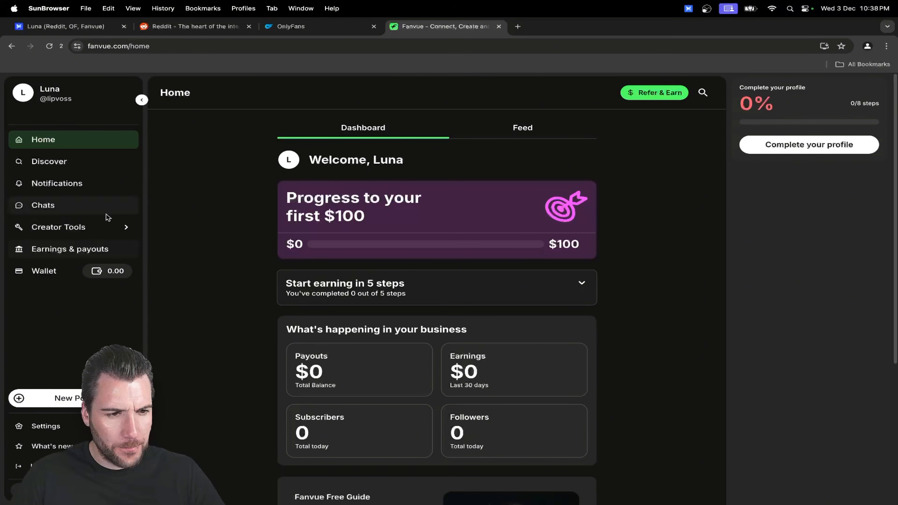
{"action": "left_click", "coordinate": [798, 149]}
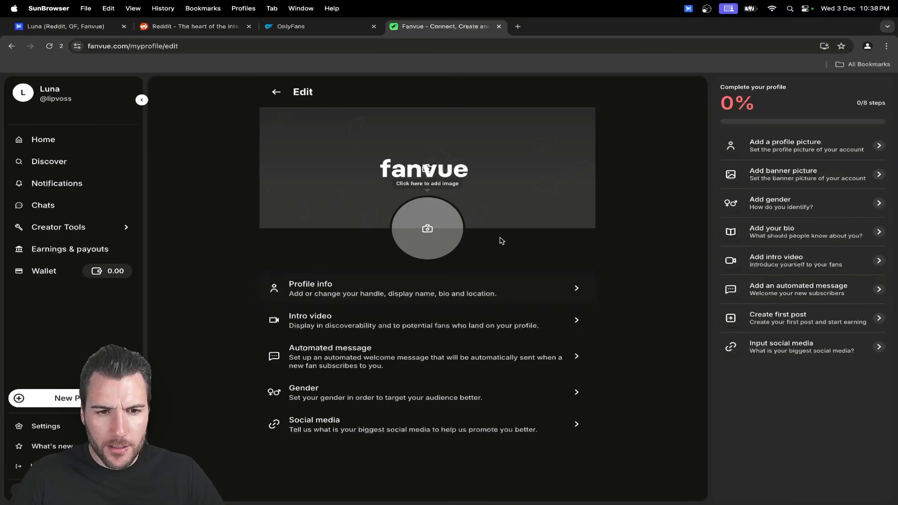
Upload scene_beach1.png as the profile picture, shifting the crop to centre the woman before applying it.
{"action": "left_click", "coordinate": [427, 228]}
{"action": "left_click", "coordinate": [364, 274]}
{"action": "double_click", "coordinate": [363, 274]}
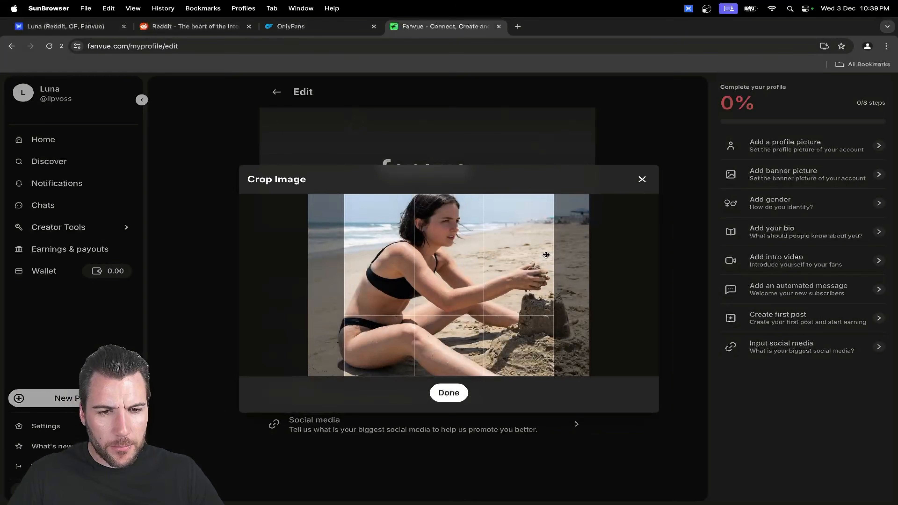
{"action": "left_click_drag", "start_coordinate": [477, 254], "coordinate": [496, 253]}
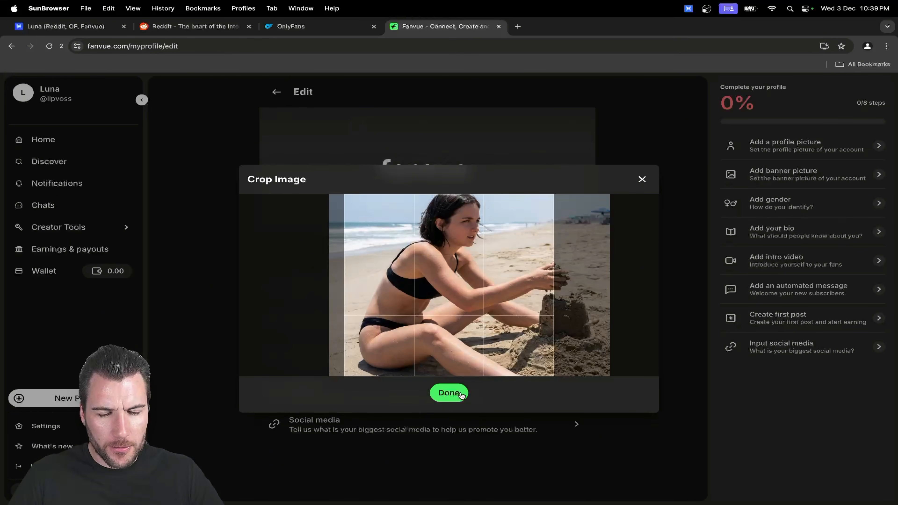
{"action": "mouse_move", "coordinate": [471, 328]}
{"action": "left_mouse_down"}
{"action": "mouse_move", "coordinate": [483, 328]}
{"action": "mouse_move", "coordinate": [464, 329]}
{"action": "left_mouse_up"}
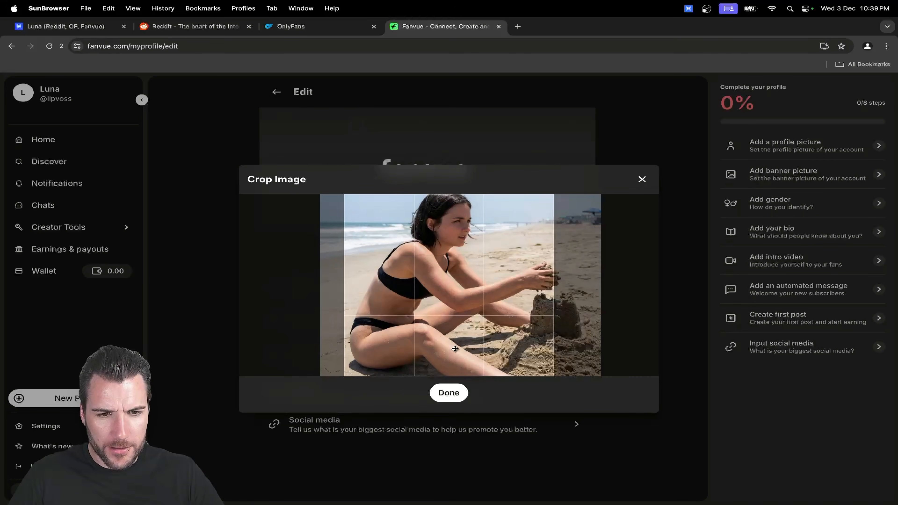
{"action": "left_click", "coordinate": [454, 397]}
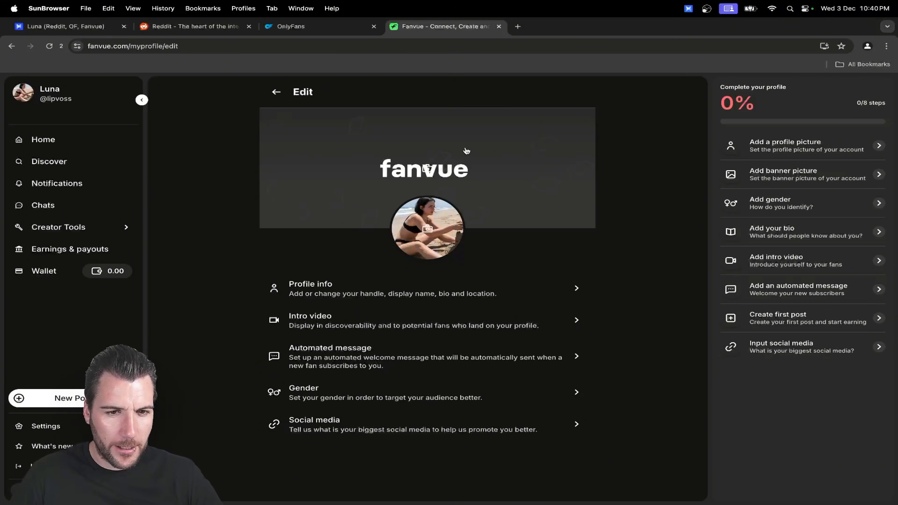
Upload scene_beach3.png as the profile banner, moving the image slightly down within the crop area.
{"action": "left_click", "coordinate": [427, 169]}
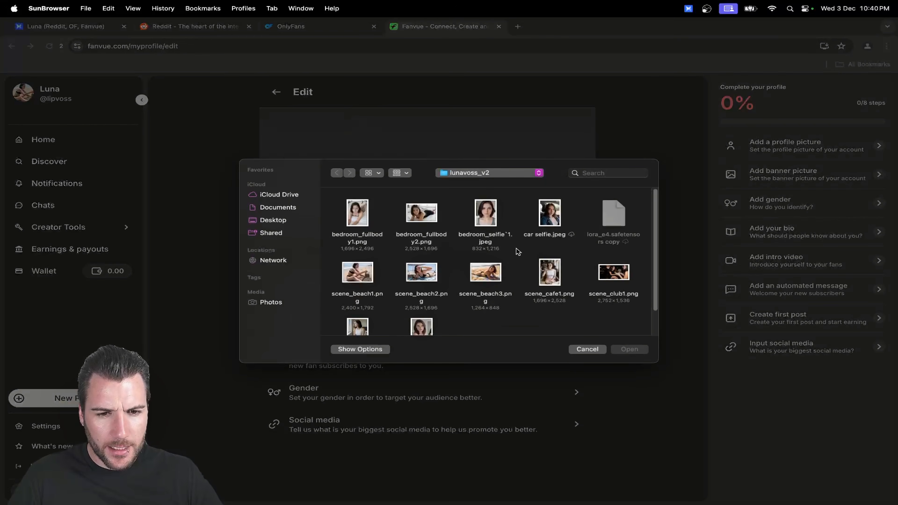
{"action": "double_click", "coordinate": [485, 272]}
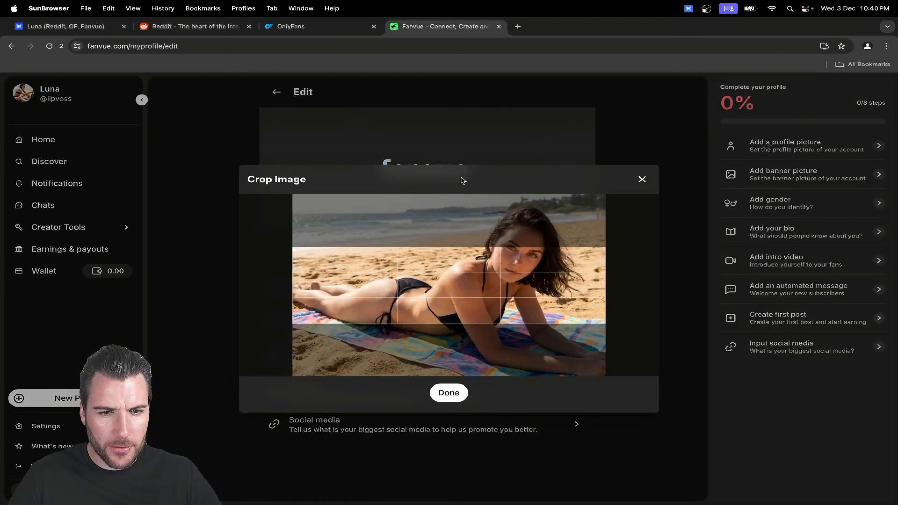
{"action": "mouse_move", "coordinate": [521, 304]}
{"action": "left_mouse_down"}
{"action": "mouse_move", "coordinate": [520, 329]}
{"action": "mouse_move", "coordinate": [517, 299]}
{"action": "mouse_move", "coordinate": [518, 316]}
{"action": "left_mouse_up"}
{"action": "left_click", "coordinate": [459, 398]}
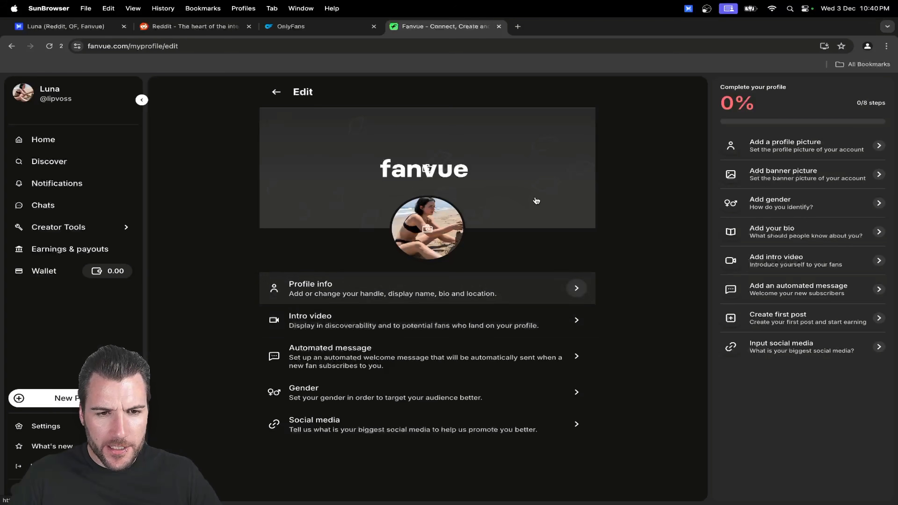
In the profile info, write the bio "I'm not into leather but don't be fooled i'll still make you kneel for the princess".
{"action": "left_click", "coordinate": [576, 288]}
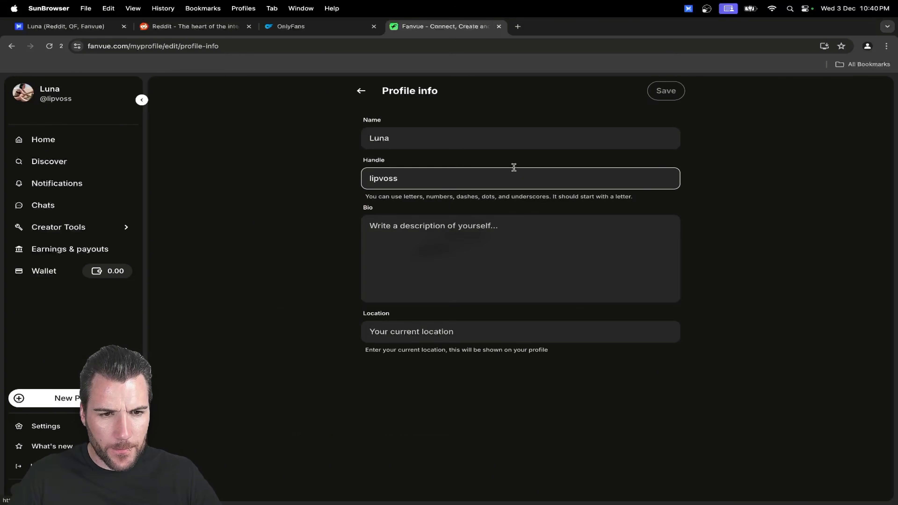
{"action": "left_click", "coordinate": [466, 141]}
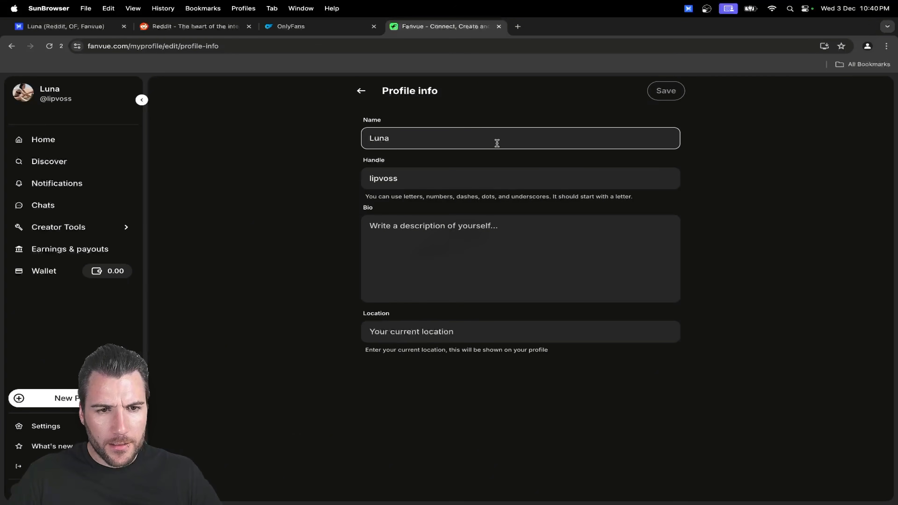
{"action": "left_click", "coordinate": [429, 173]}
{"action": "left_click", "coordinate": [449, 226]}
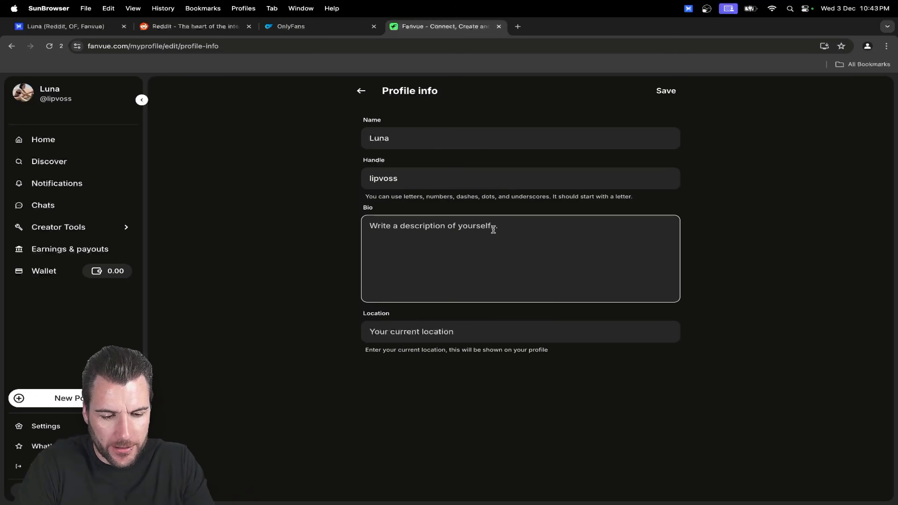
{"action": "type", "text": "I'm not into"}
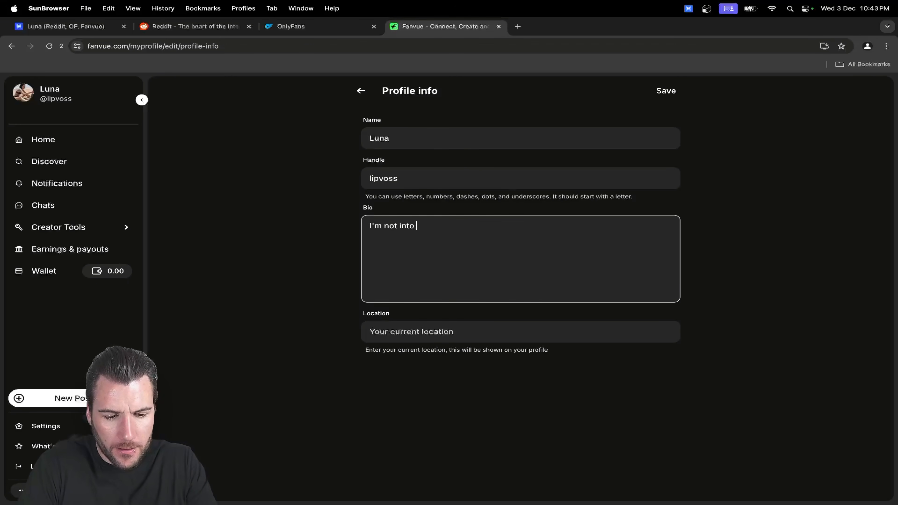
{"action": "type", "text": " leather but don't"}
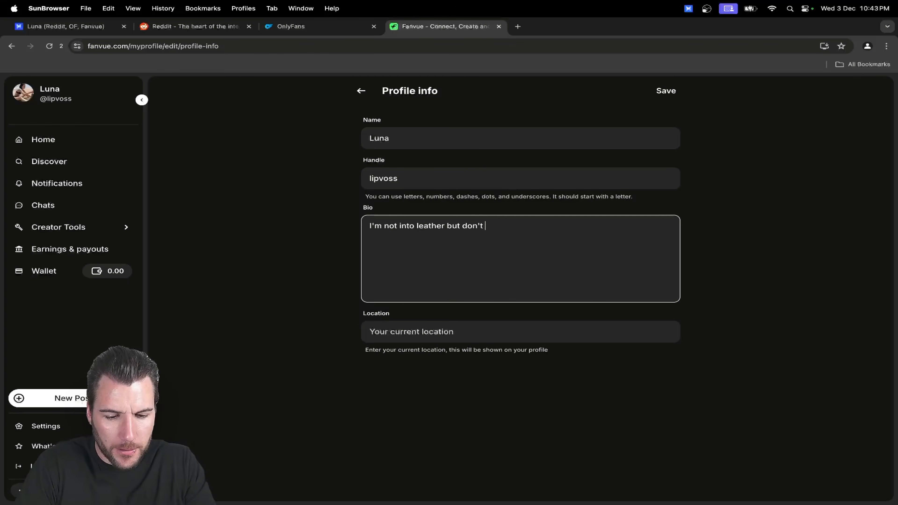
{"action": "type", "text": " be fooled i'll"}
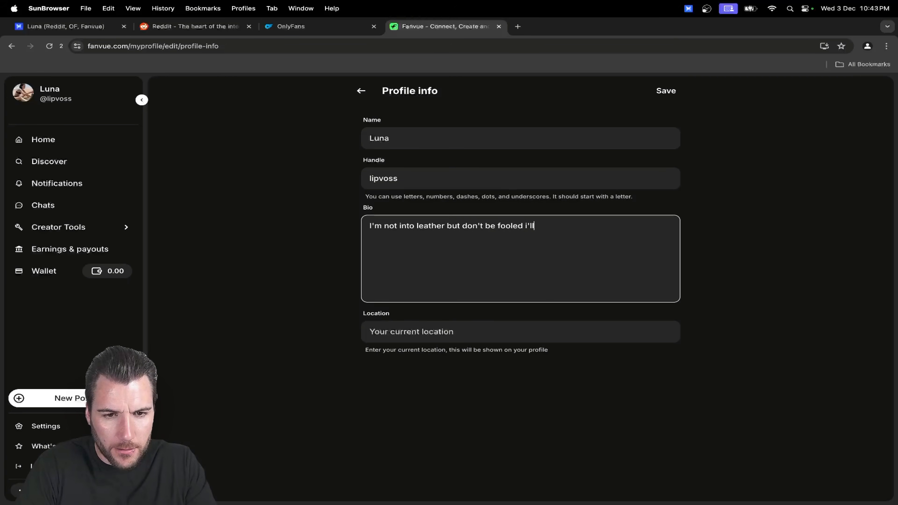
{"action": "type", "text": " still make you m"}
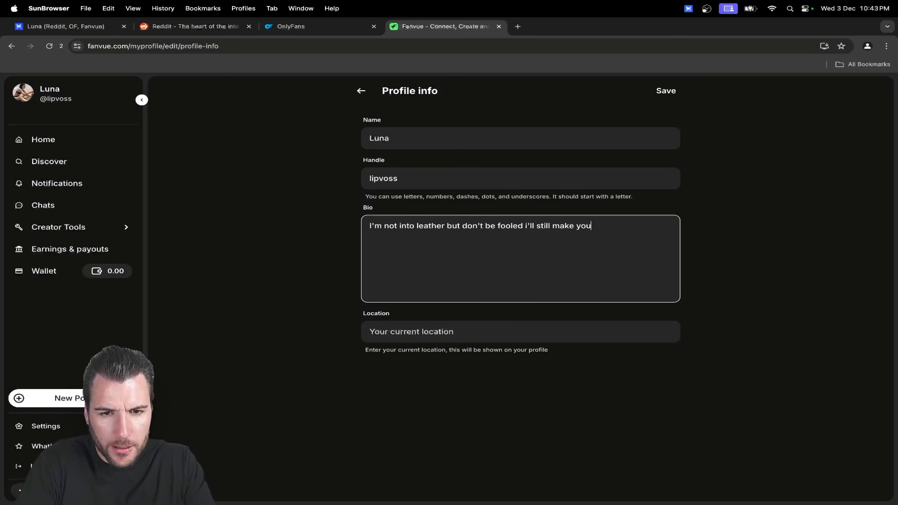
{"action": "key", "text": "BackSpace"}
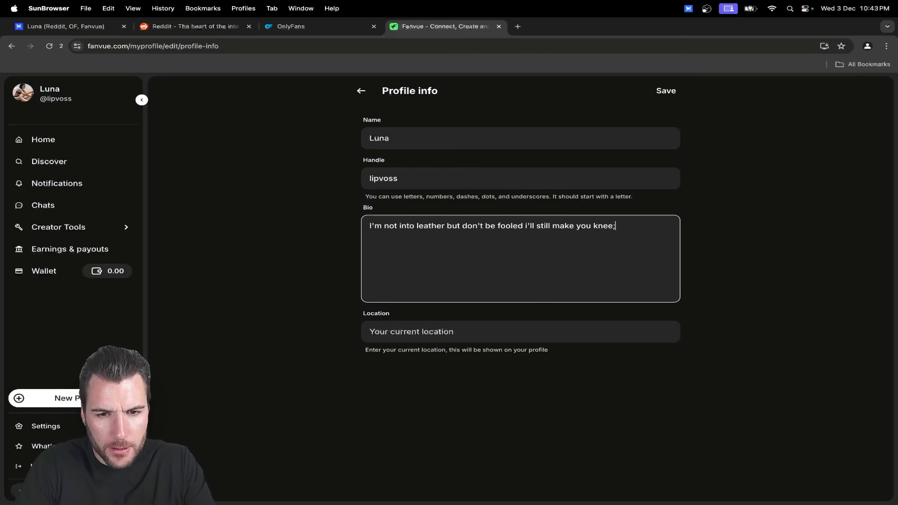
{"action": "type", "text": "kneel for the princess"}
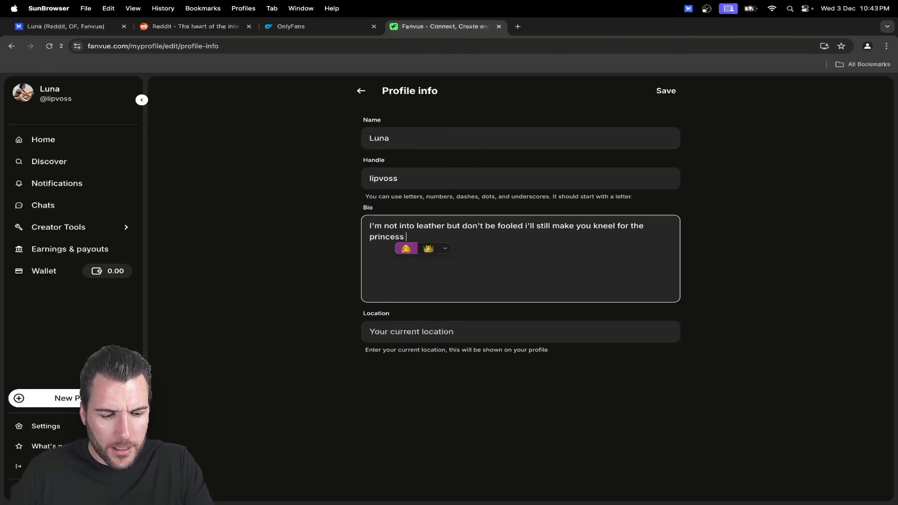
Insert a winking-face emoji at the end of the bio's first sentence, after "princess".
{"action": "key", "text": "ctrl+super+space"}
{"action": "type", "text": "wink"}
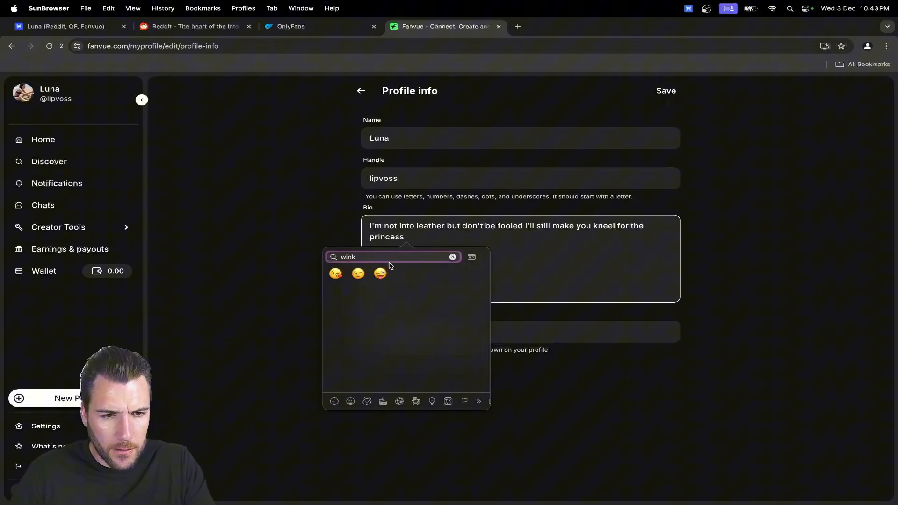
{"action": "left_click", "coordinate": [360, 274]}
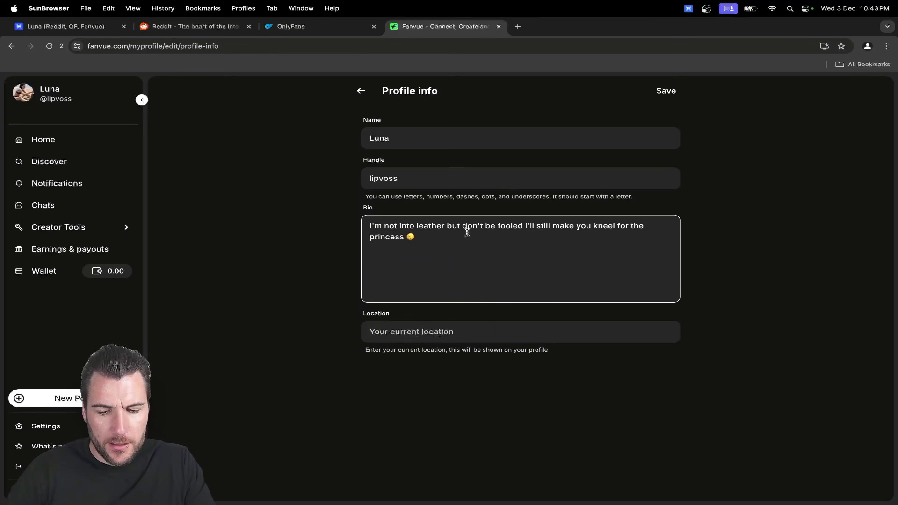
Add the line "AI findom queen" to the bio, separated from the first sentence by a blank line.
{"action": "key", "text": "Return"}
{"action": "key", "text": "Return"}
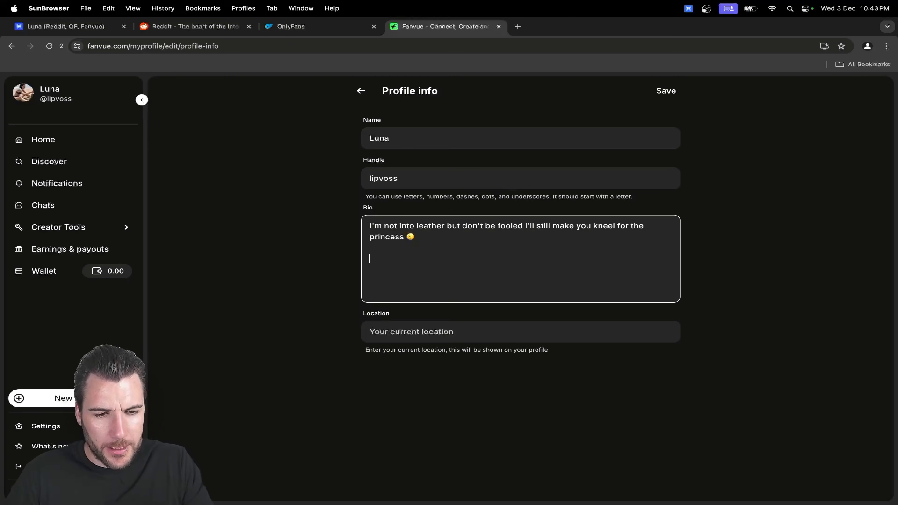
{"action": "type", "text": "AI findom queen"}
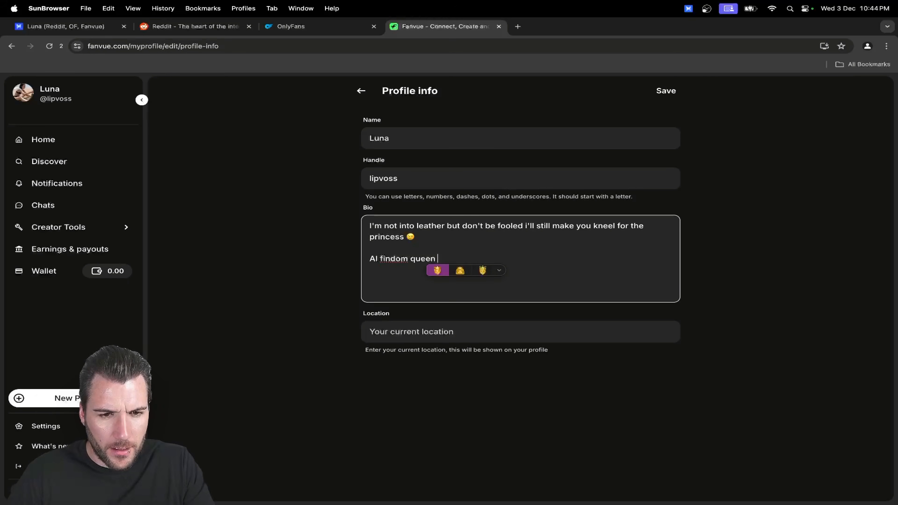
{"action": "key", "text": "ctrl+super+space"}
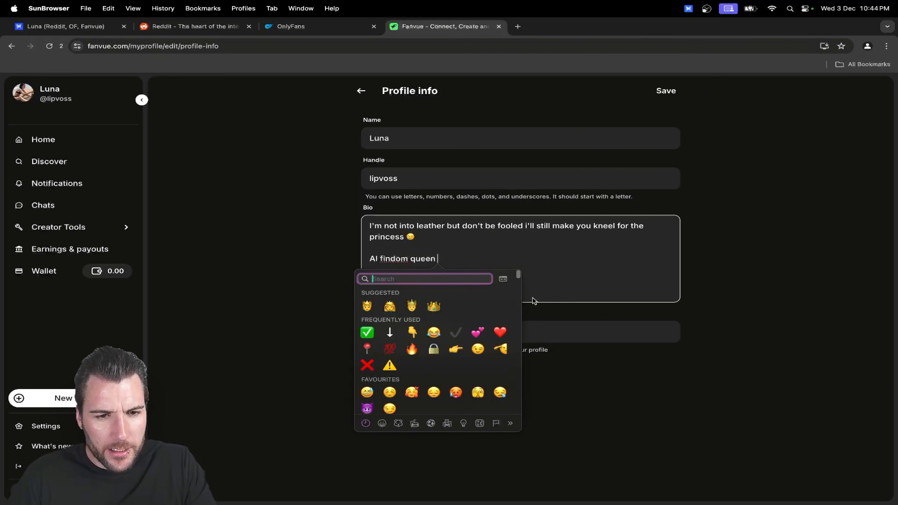
{"action": "left_click", "coordinate": [479, 259]}
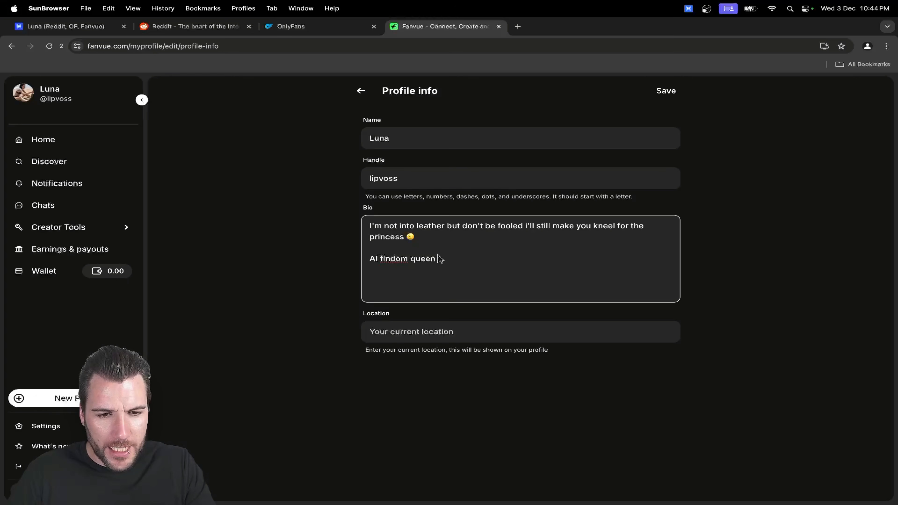
Insert a princess emoji with the medium-light skin tone in front of "AI findom queen".
{"action": "key", "text": "ctrl+super+space"}
{"action": "type", "text": "princess"}
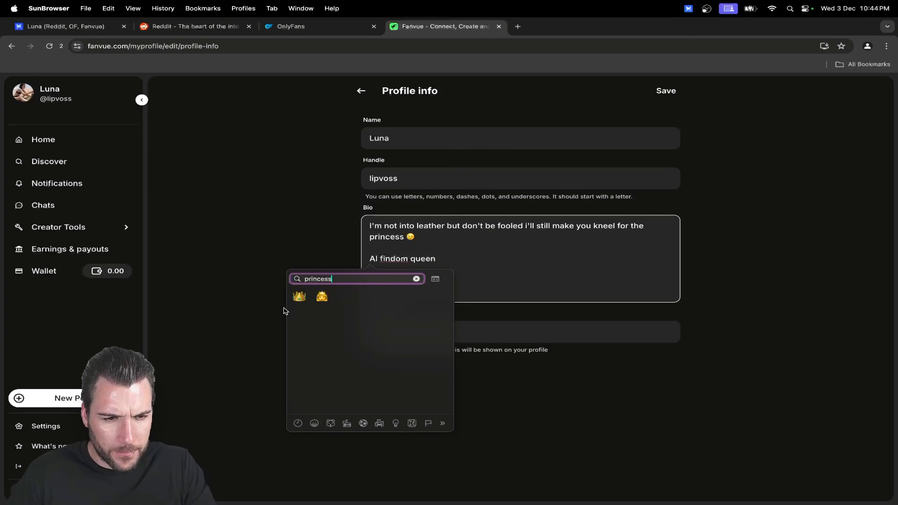
{"action": "left_click", "coordinate": [323, 298]}
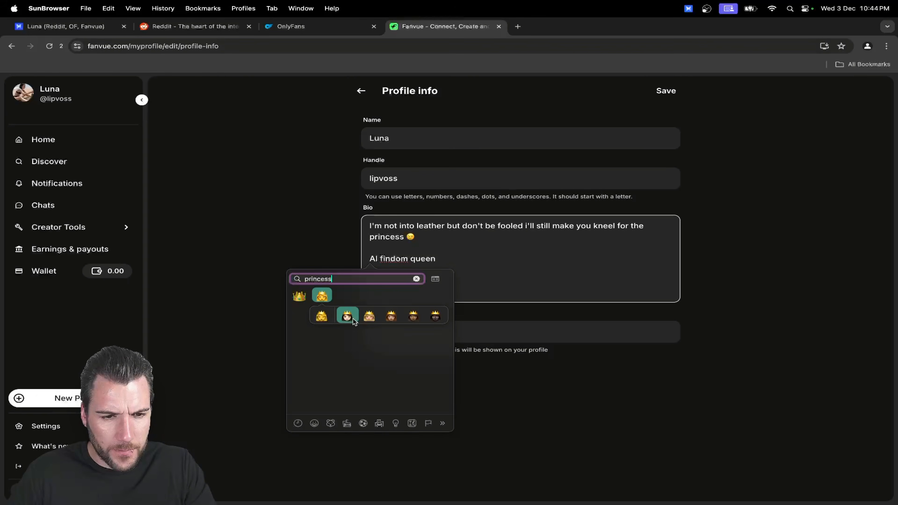
{"action": "left_click", "coordinate": [368, 317]}
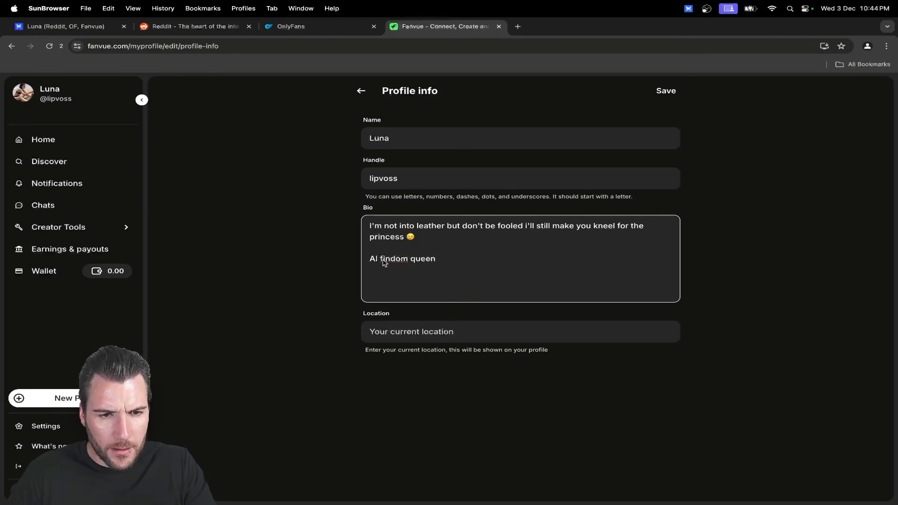
Add a bio line below with a purple devil emoji and the text "Custom content requests (if your good)".
{"action": "left_click", "coordinate": [464, 258]}
{"action": "key", "text": "Return"}
{"action": "key", "text": "ctrl+super+space"}
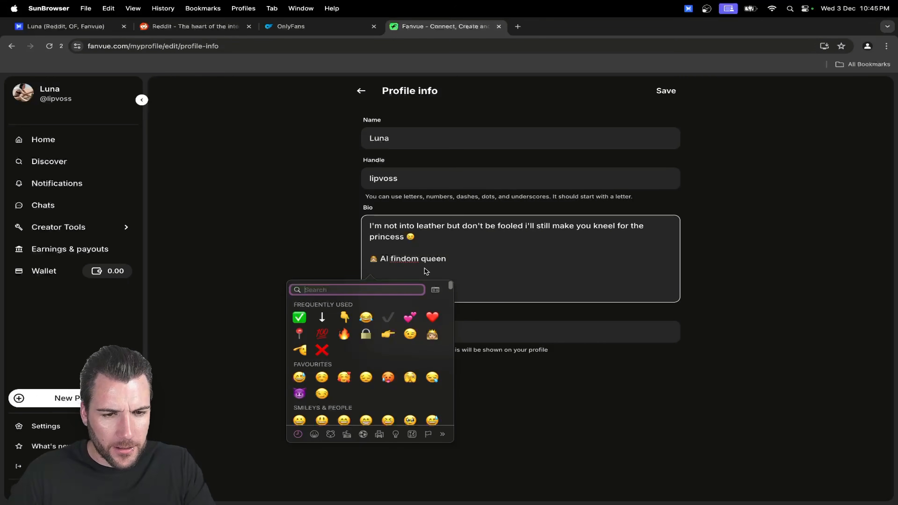
{"action": "type", "text": "devi"}
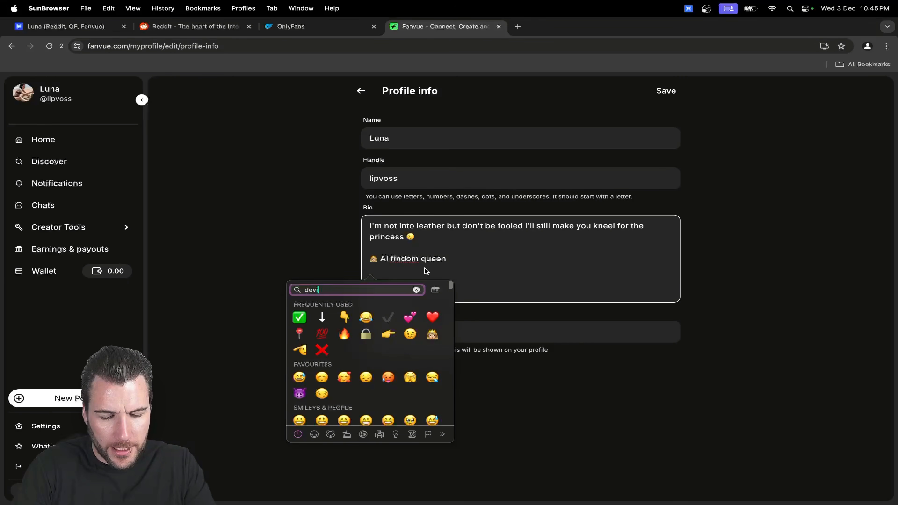
{"action": "type", "text": "l"}
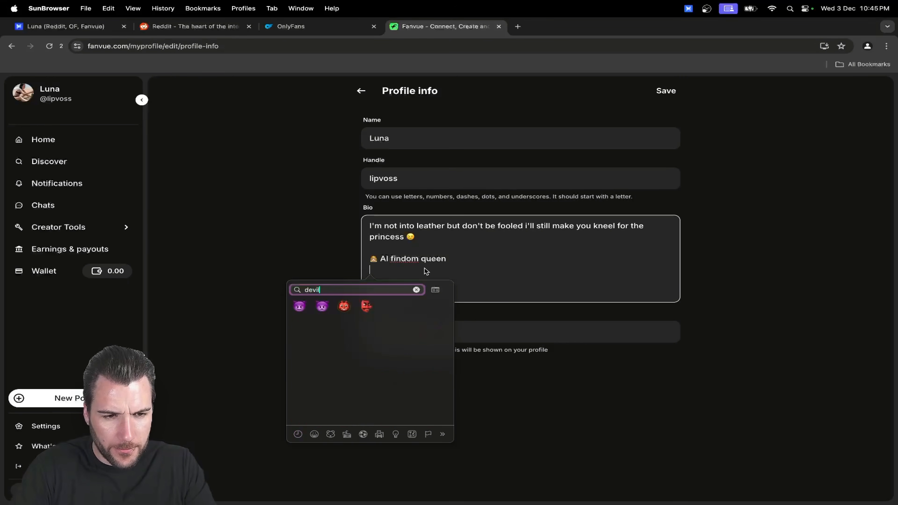
{"action": "left_click", "coordinate": [300, 307]}
{"action": "type", "text": "Custom content re"}
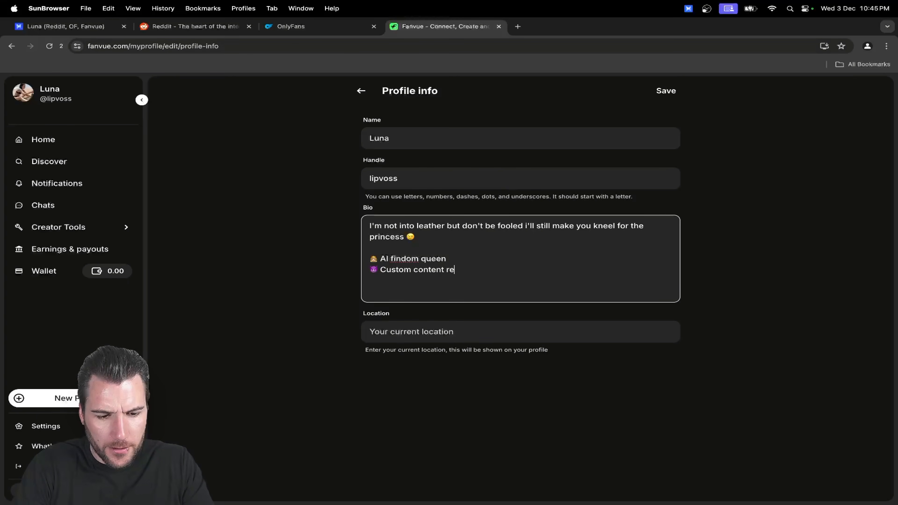
{"action": "type", "text": "quest"}
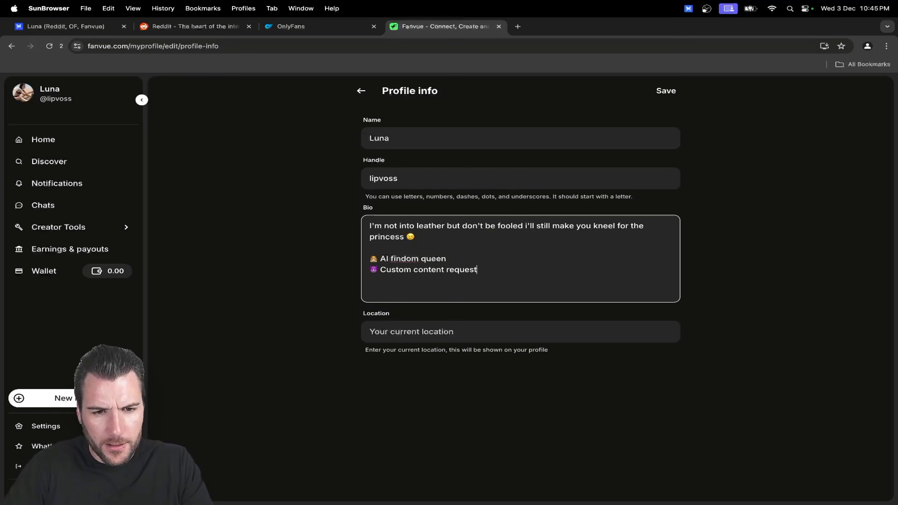
{"action": "type", "text": "s (if your good"}
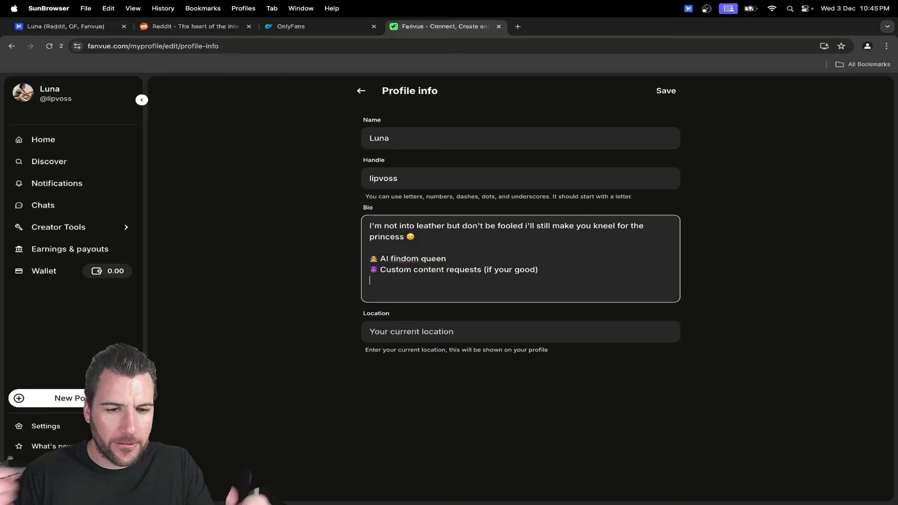
Reword the bracketed part of the custom content line to "(if your a good boy)".
{"action": "key", "text": "ctrl+super+space"}
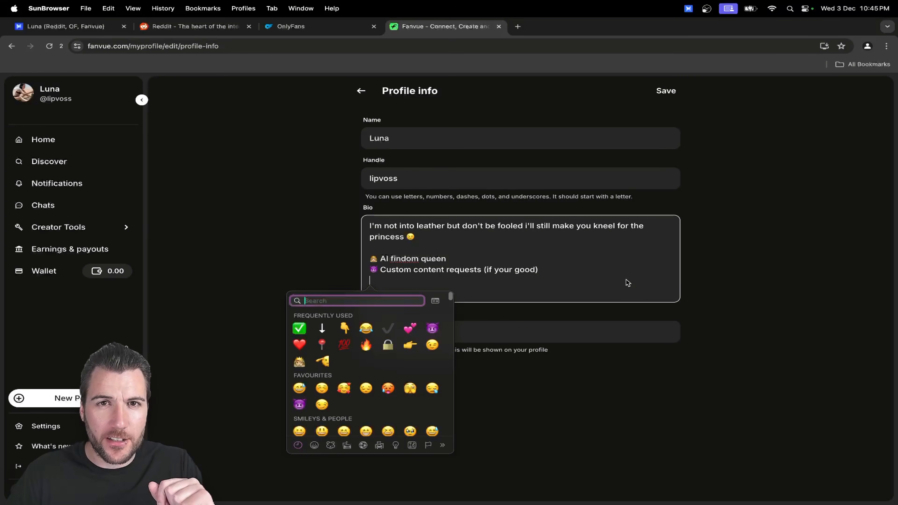
{"action": "left_click", "coordinate": [520, 270]}
{"action": "type", "text": "a"}
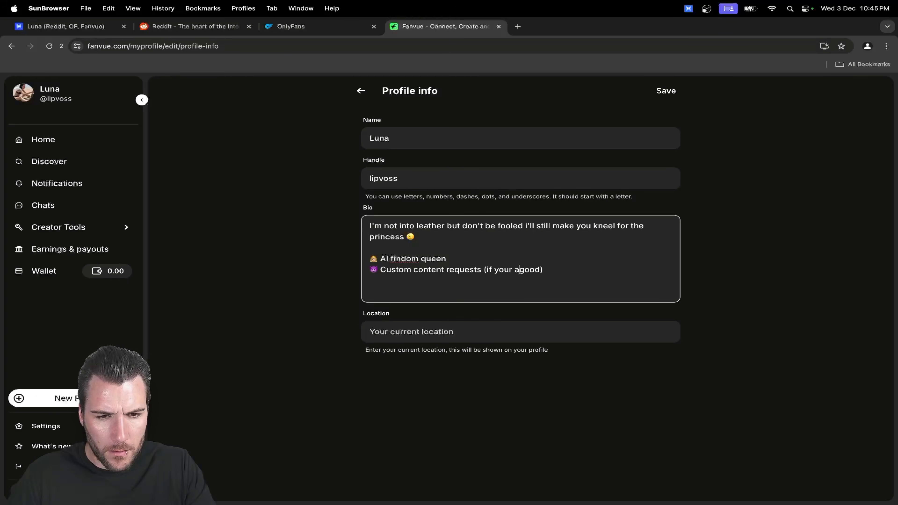
{"action": "left_click", "coordinate": [543, 270]}
{"action": "type", "text": "boy"}
{"action": "left_click", "coordinate": [580, 268]}
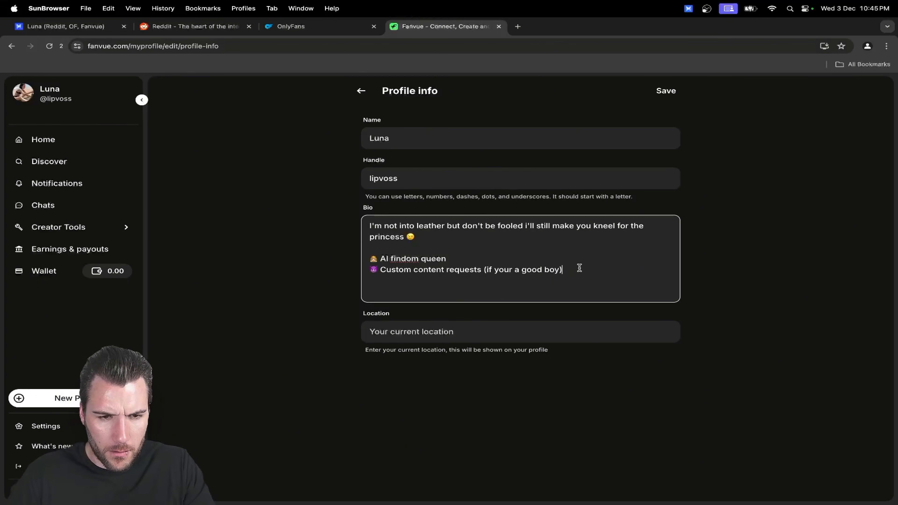
Add a new bio line "IRL chatting" and insert a two-hearts emoji in front of it.
{"action": "key", "text": "Return"}
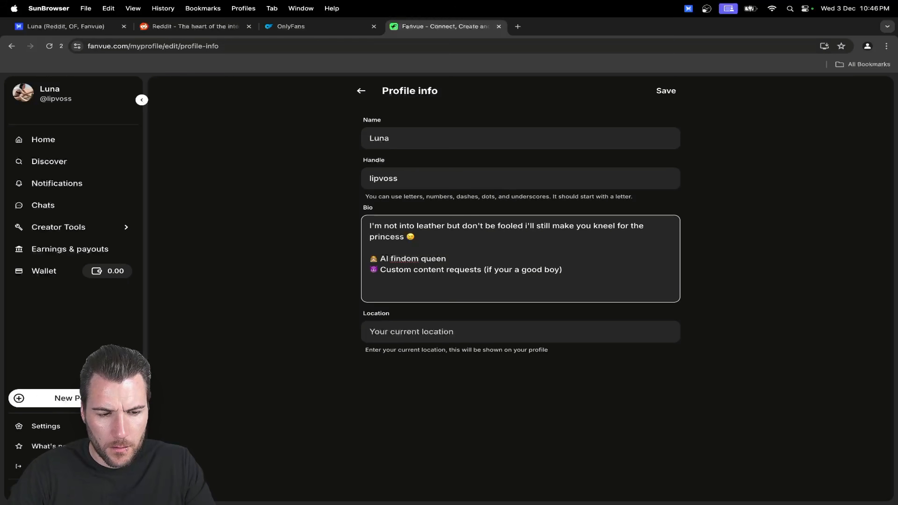
{"action": "type", "text": "IRL chatting"}
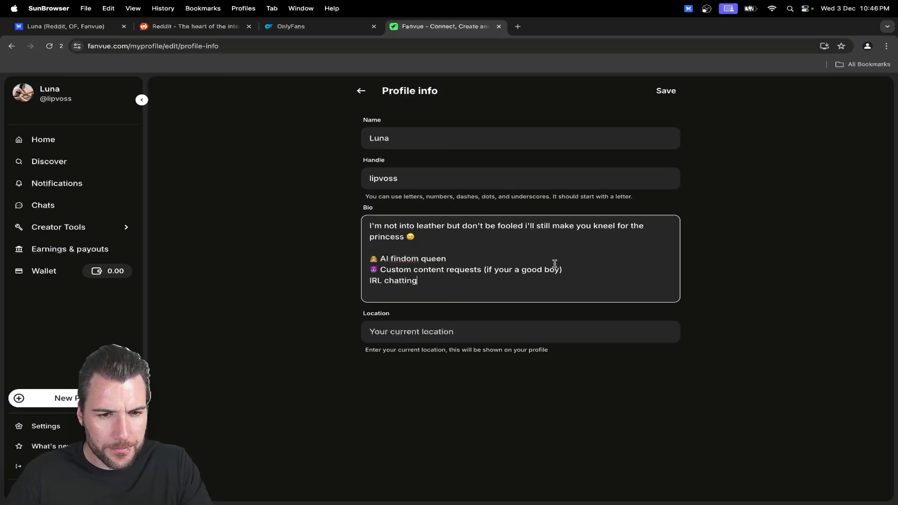
{"action": "left_click", "coordinate": [370, 279]}
{"action": "key", "text": "ctrl+super+space"}
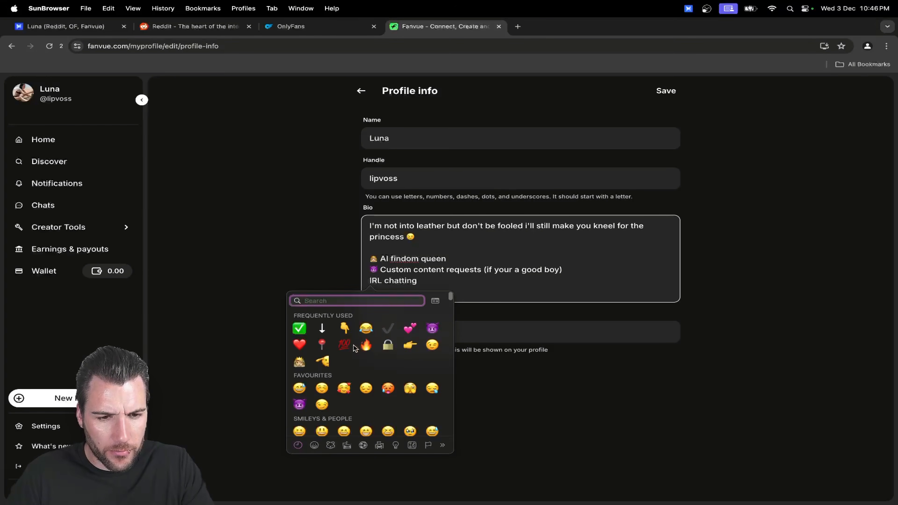
{"action": "left_click", "coordinate": [410, 328]}
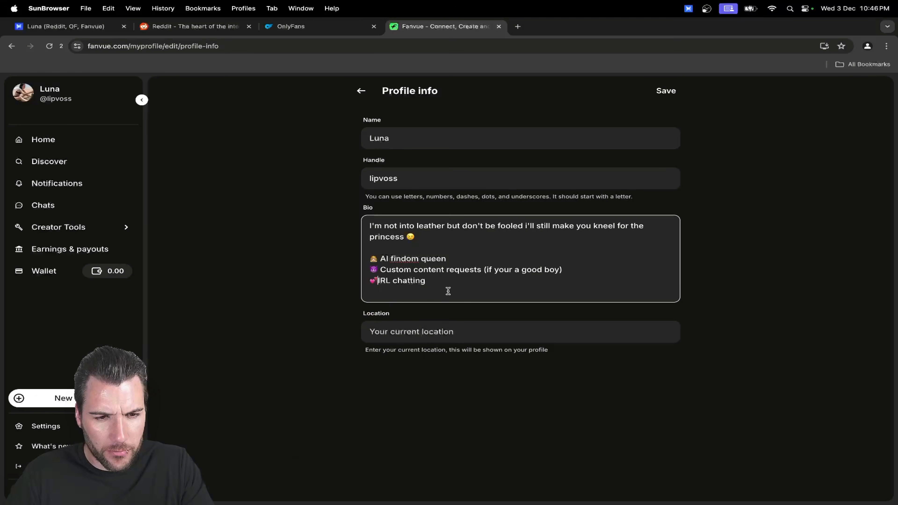
Append "(Im real behind the AI hehe)" to the end of the IRL chatting line.
{"action": "left_click", "coordinate": [454, 279]}
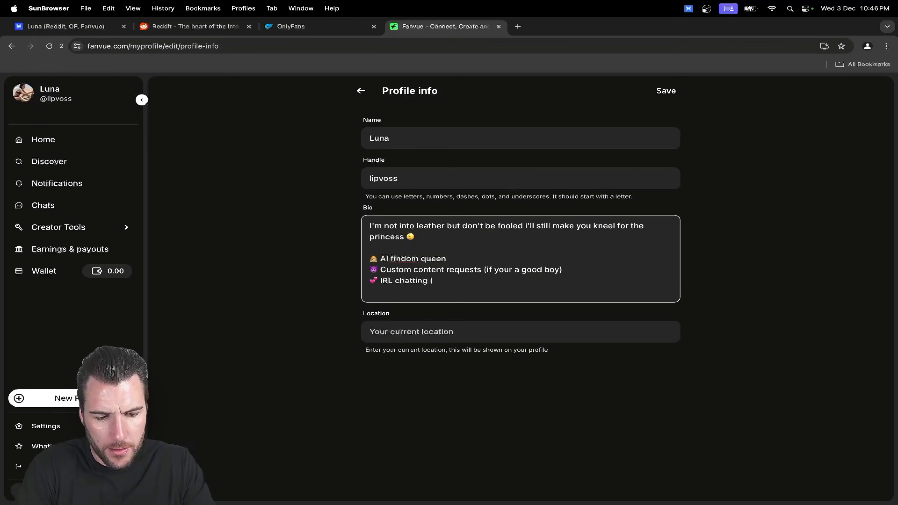
{"action": "type", "text": "(Im real"}
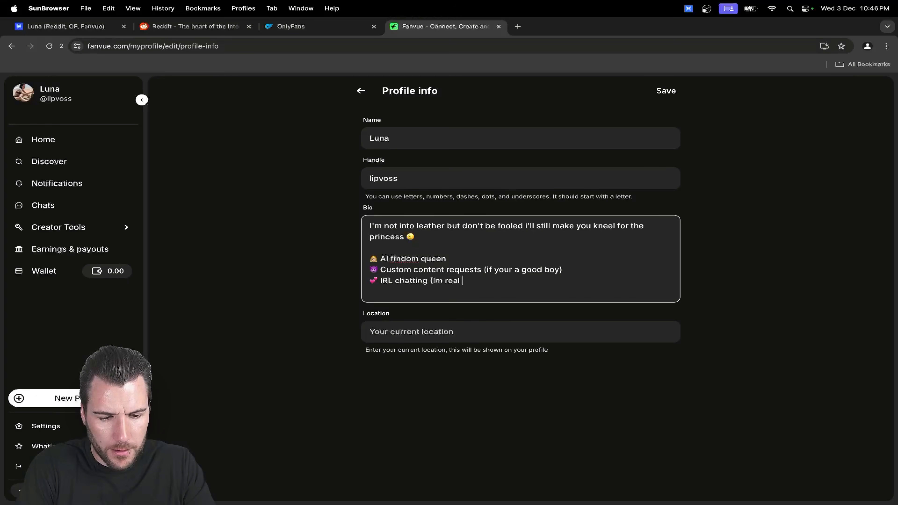
{"action": "type", "text": " behind the"}
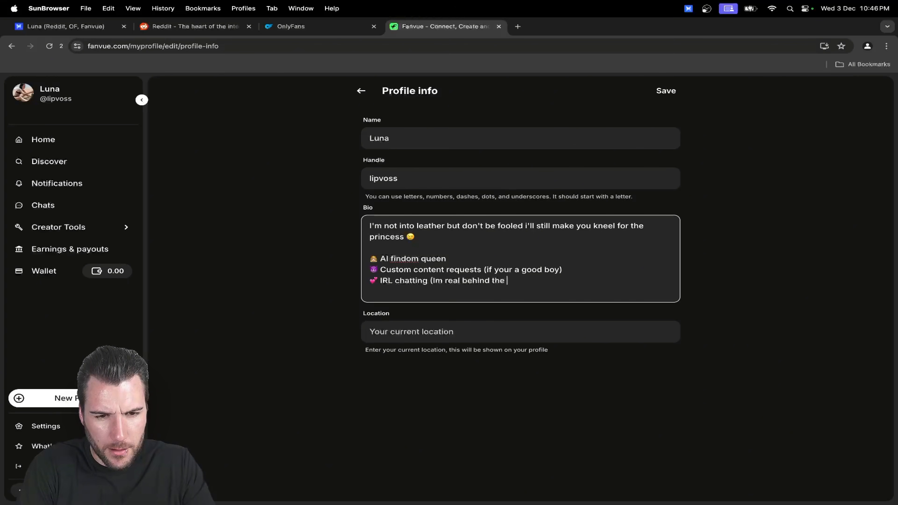
{"action": "type", "text": " AI hehe)"}
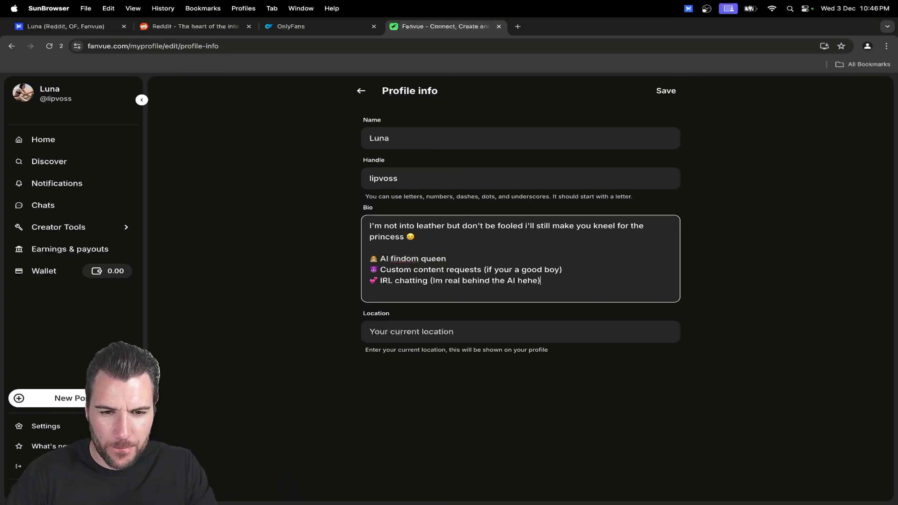
Below a blank line, add "I can be your dominant gf experience but its gonna cost u" followed by a purple devil emoji.
{"action": "key", "text": "Return"}
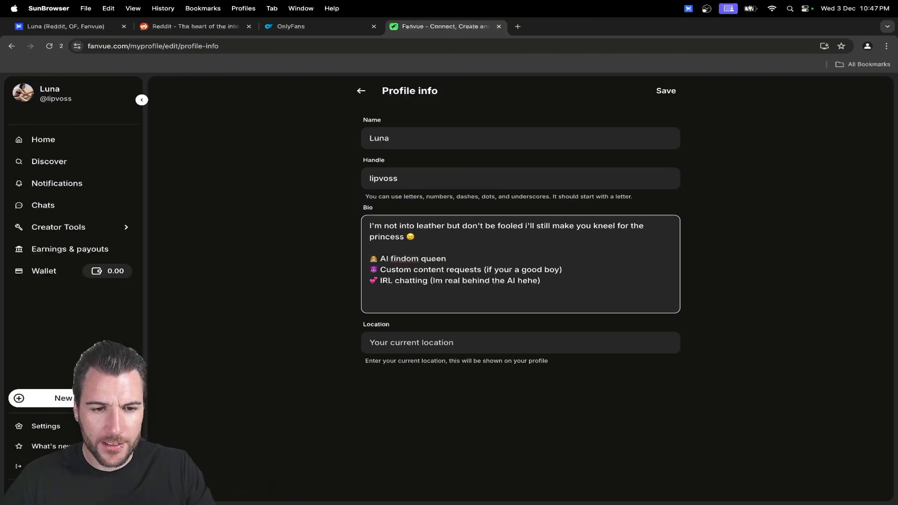
{"action": "key", "text": "Return"}
{"action": "key", "text": "Return"}
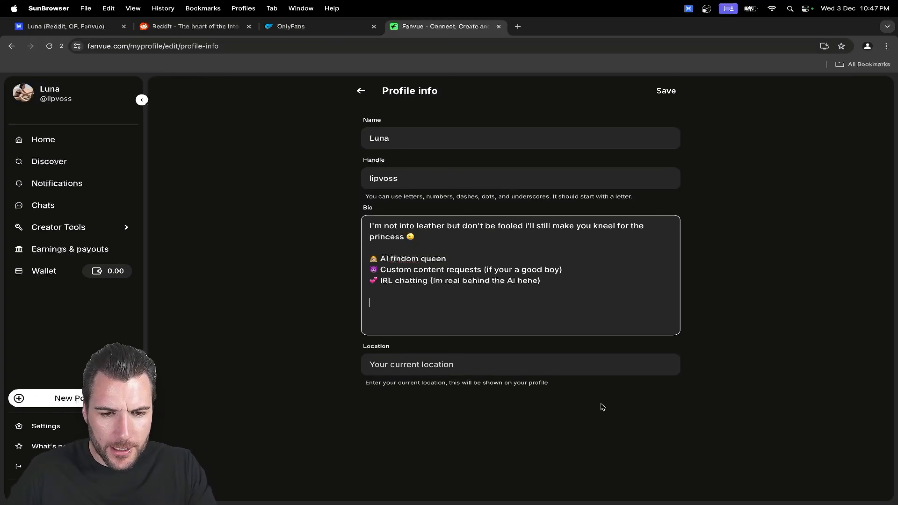
{"action": "type", "text": "I can be your dominant gf ex[erienc"}
{"action": "key", "text": "BackSpace"}
{"action": "key", "text": "BackSpace"}
{"action": "key", "text": "BackSpace"}
{"action": "key", "text": "BackSpace"}
{"action": "type", "text": "perienc"}
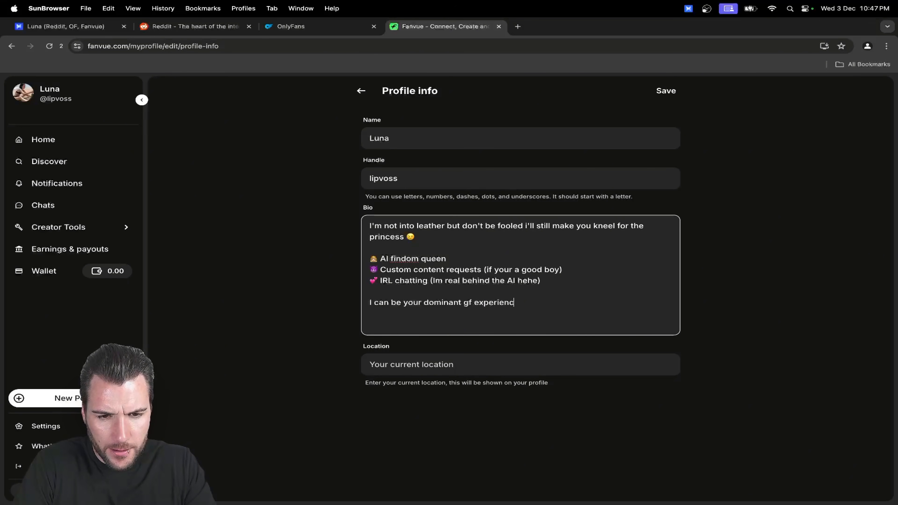
{"action": "type", "text": "e but its gonna cost u"}
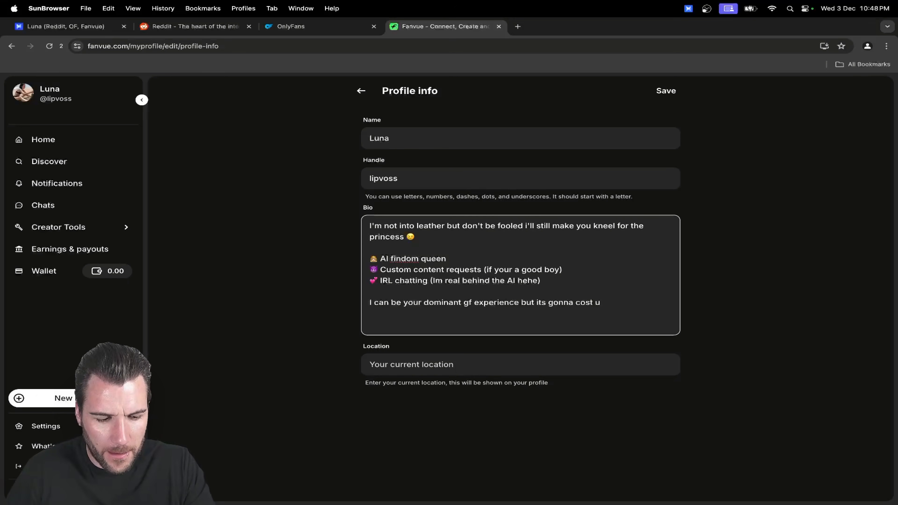
{"action": "key", "text": "ctrl+super+space"}
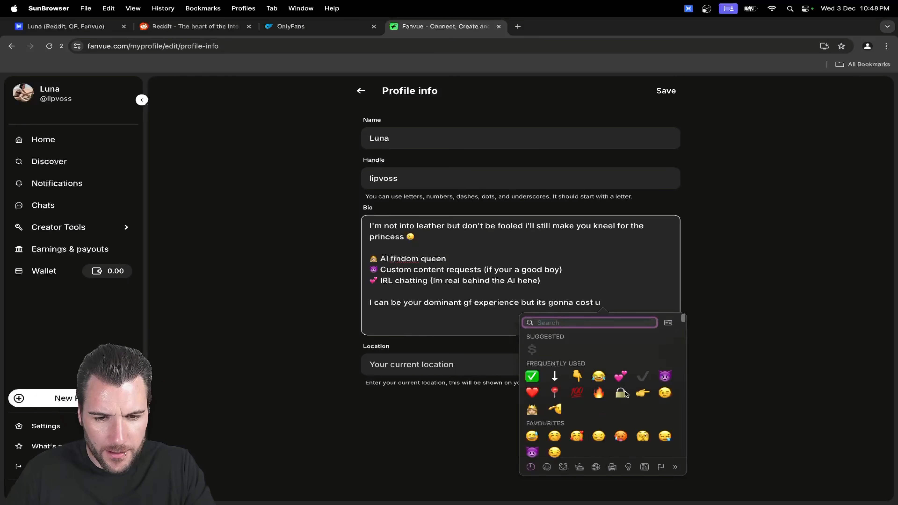
{"action": "left_click", "coordinate": [665, 376]}
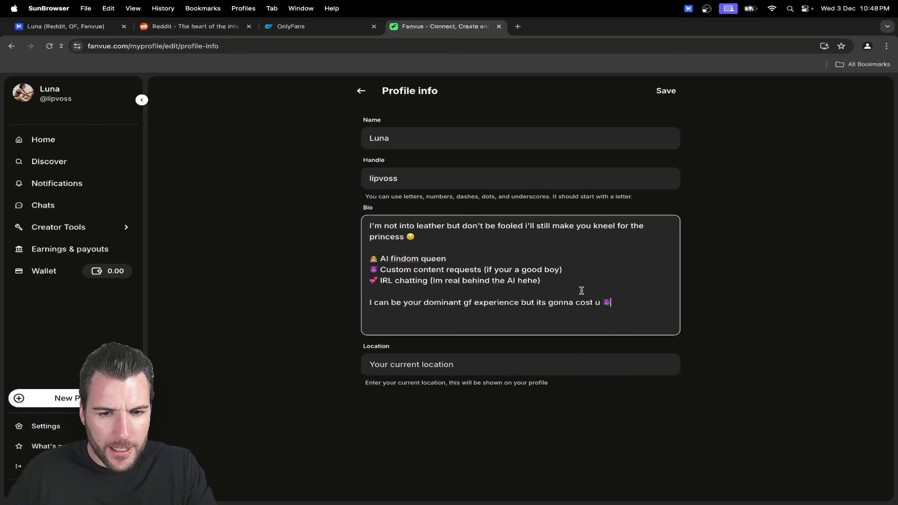
Delete the winking emoji after "princess" and start a new line directly below the bio's closing sentence.
{"action": "left_click", "coordinate": [463, 235]}
{"action": "key", "text": "BackSpace"}
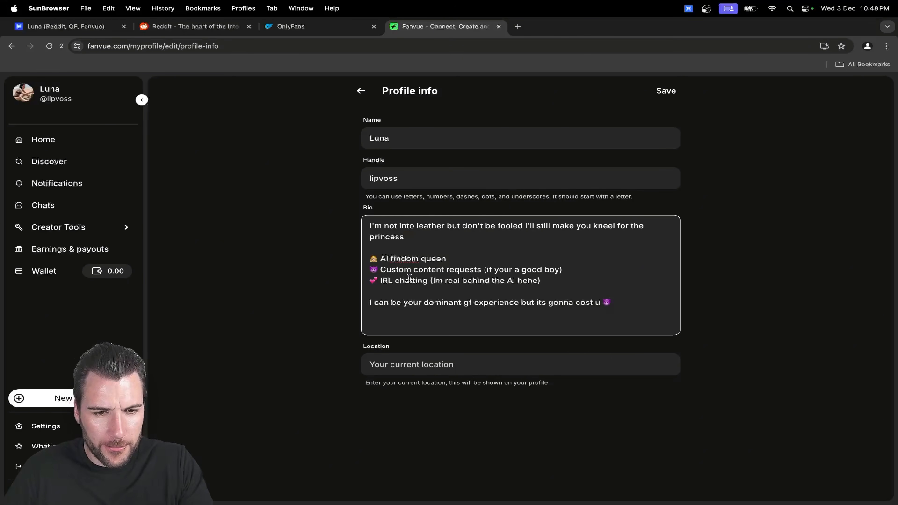
{"action": "left_click", "coordinate": [642, 304]}
{"action": "key", "text": "Return"}
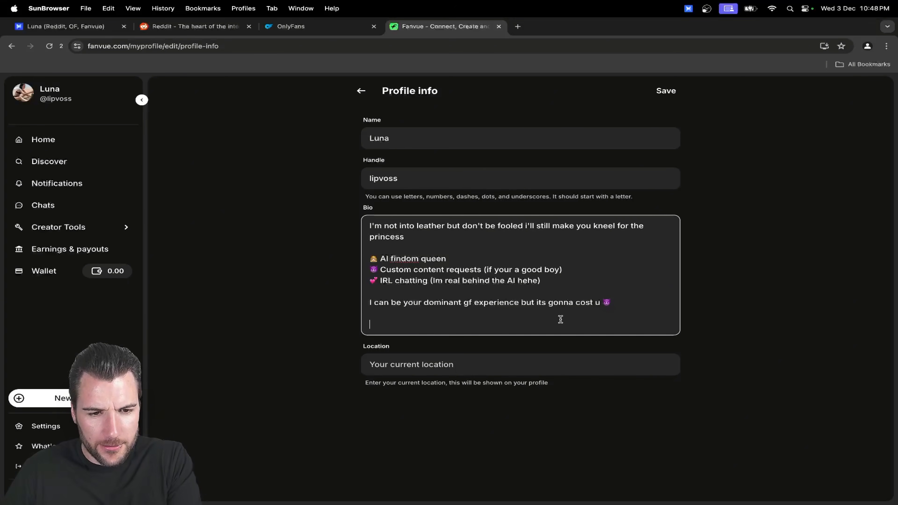
{"action": "key", "text": "BackSpace"}
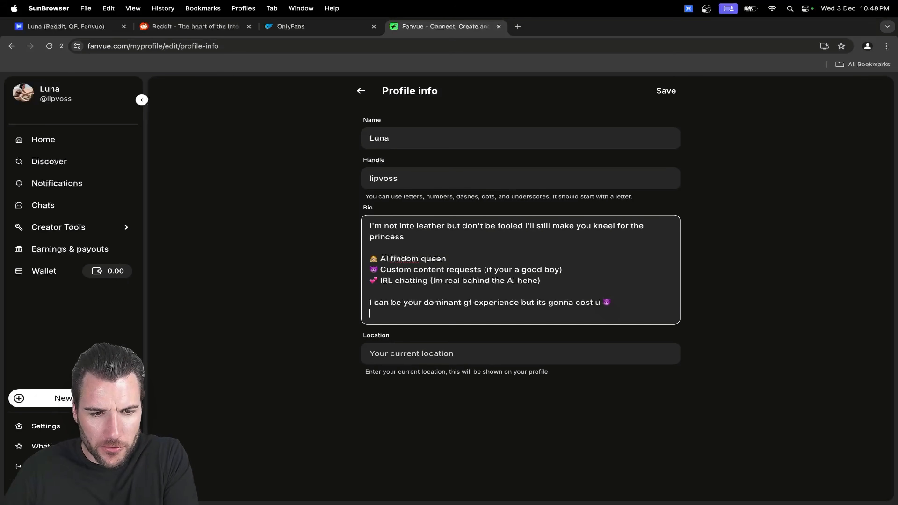
Below a blank line, add a closing bio line with "© 2025", the creator's full name and "All Rights Reserved.".
{"action": "key", "text": "Return"}
{"action": "type", "text": "⊚"}
{"action": "type", "text": "2"}
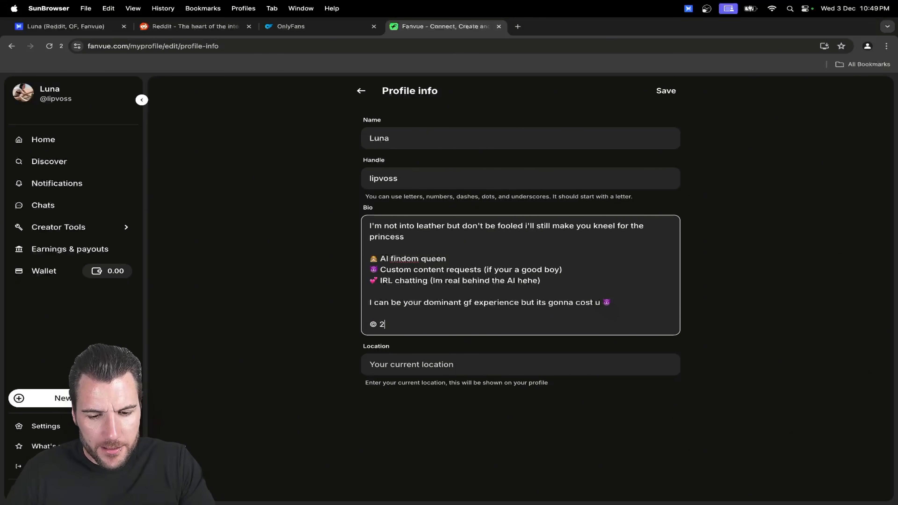
{"action": "type", "text": "025"}
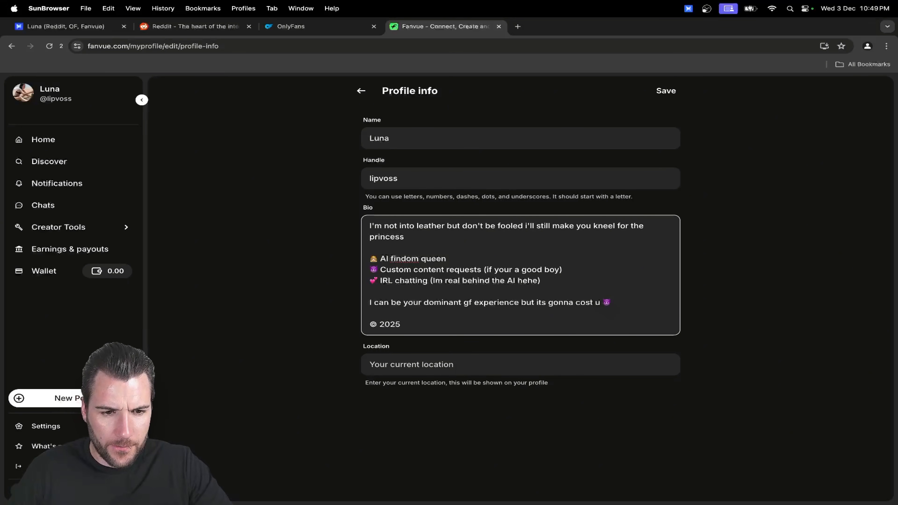
{"action": "type", "text": " Luna Vps"}
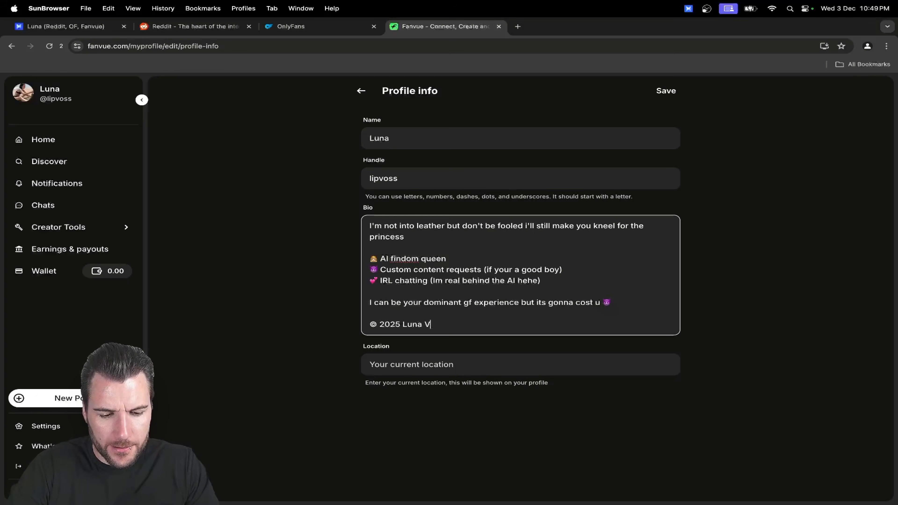
{"action": "key", "text": "BackSpace"}
{"action": "key", "text": "BackSpace"}
{"action": "key", "text": "BackSpace"}
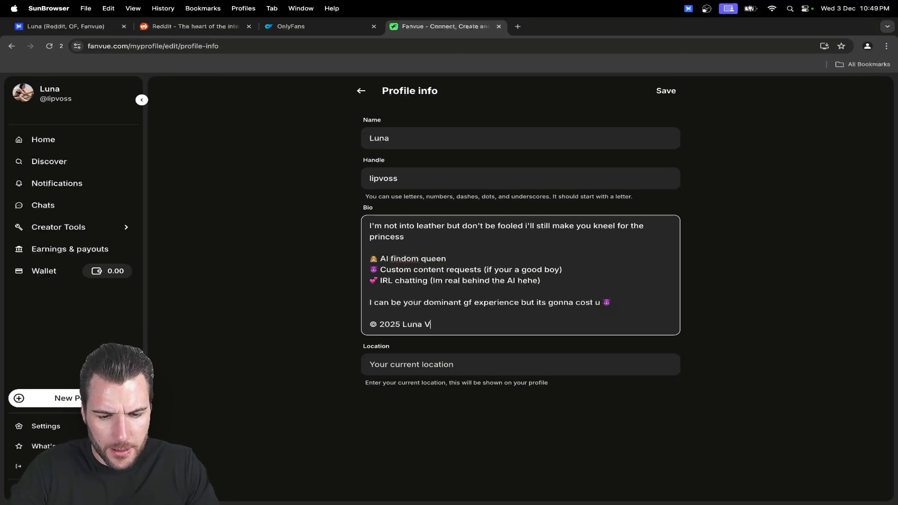
{"action": "type", "text": "oss. All Rights Reserved."}
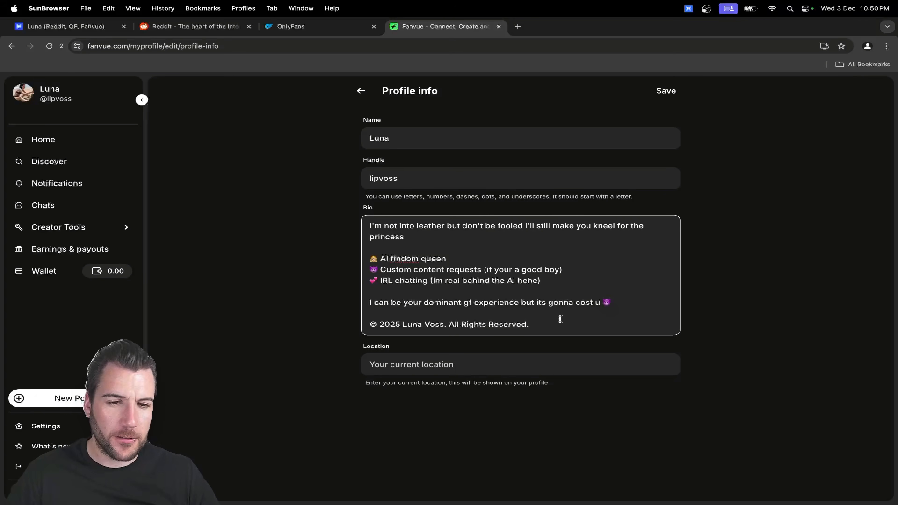
{"action": "left_click_drag", "start_coordinate": [370, 225], "coordinate": [586, 338]}
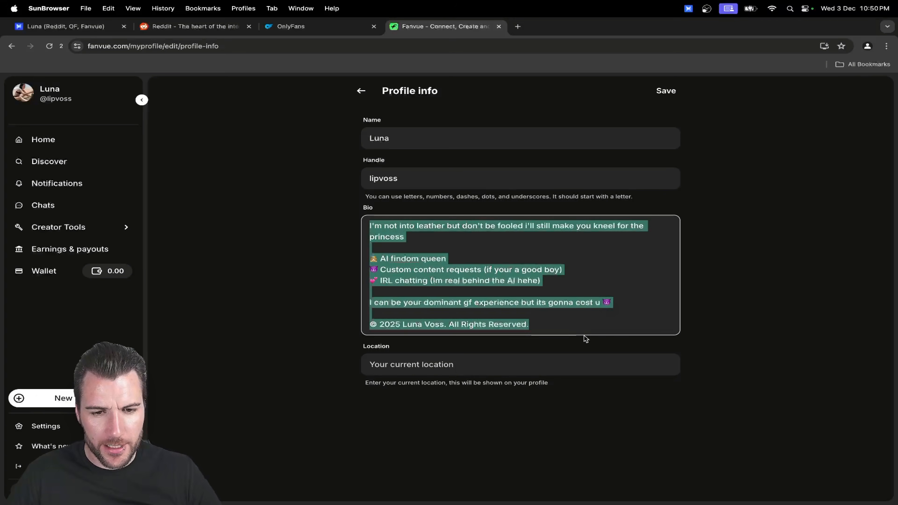
{"action": "left_click", "coordinate": [562, 323]}
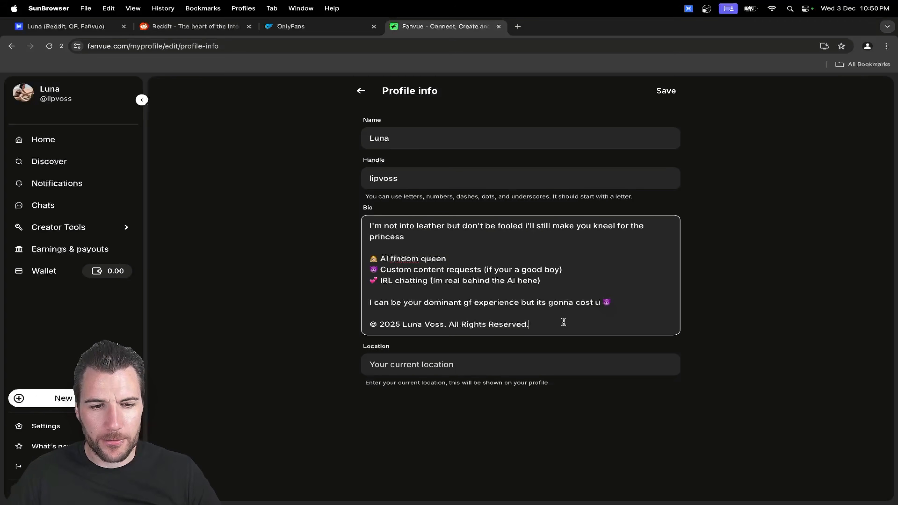
{"action": "triple_click", "coordinate": [548, 325]}
{"action": "left_click_drag", "start_coordinate": [548, 325], "coordinate": [413, 223]}
{"action": "left_click", "coordinate": [426, 232]}
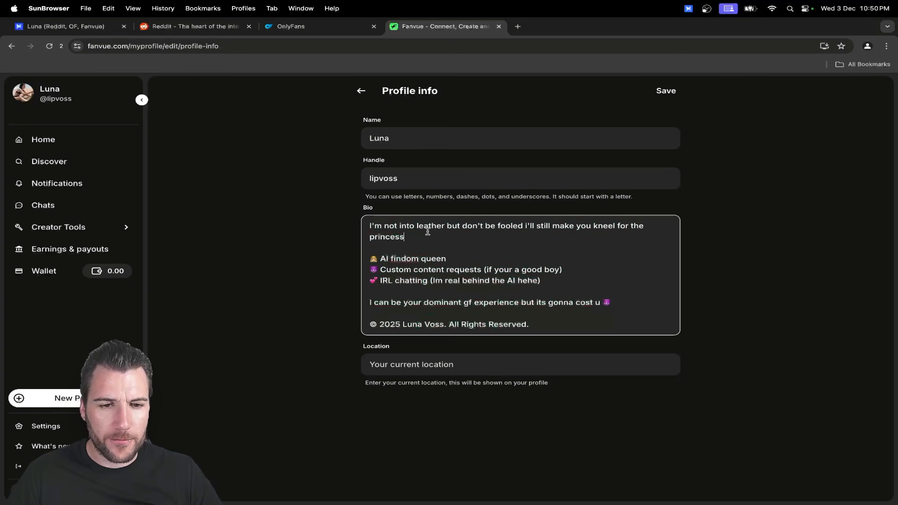
{"action": "left_click", "coordinate": [497, 366]}
{"action": "left_click", "coordinate": [545, 319]}
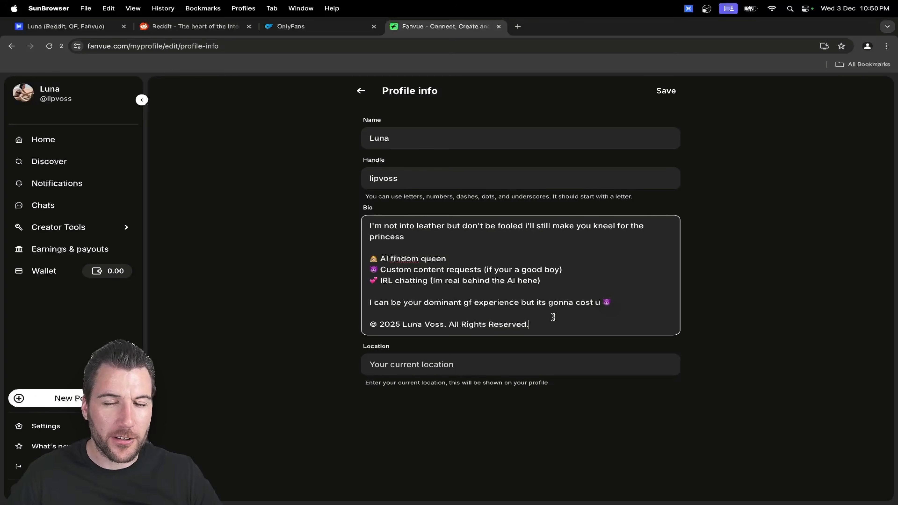
Set the profile location to "Near You (3.5 miles)" and save the profile info.
{"action": "left_click", "coordinate": [505, 359]}
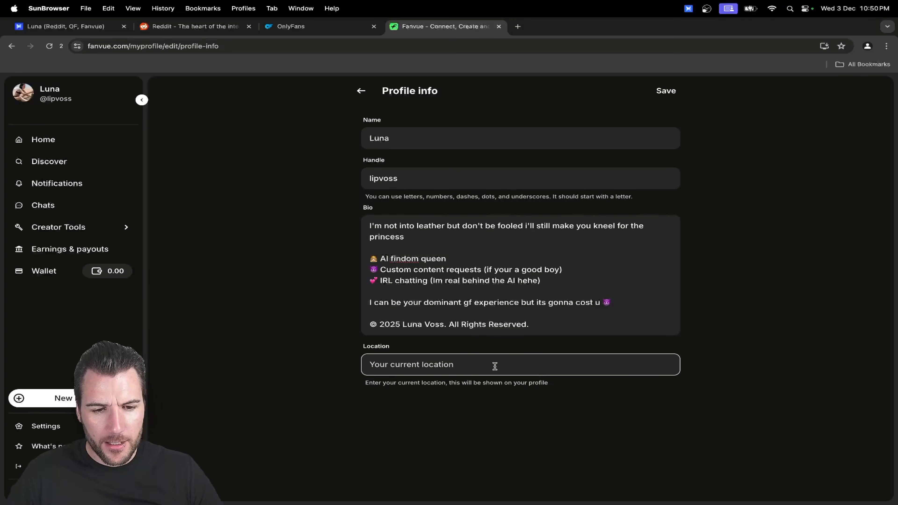
{"action": "type", "text": "Near You (3.5 miles"}
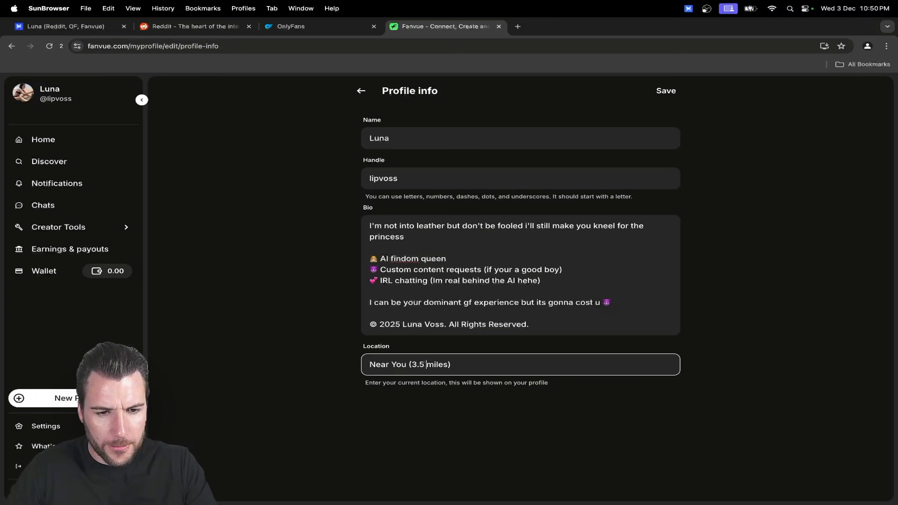
{"action": "left_click", "coordinate": [500, 362]}
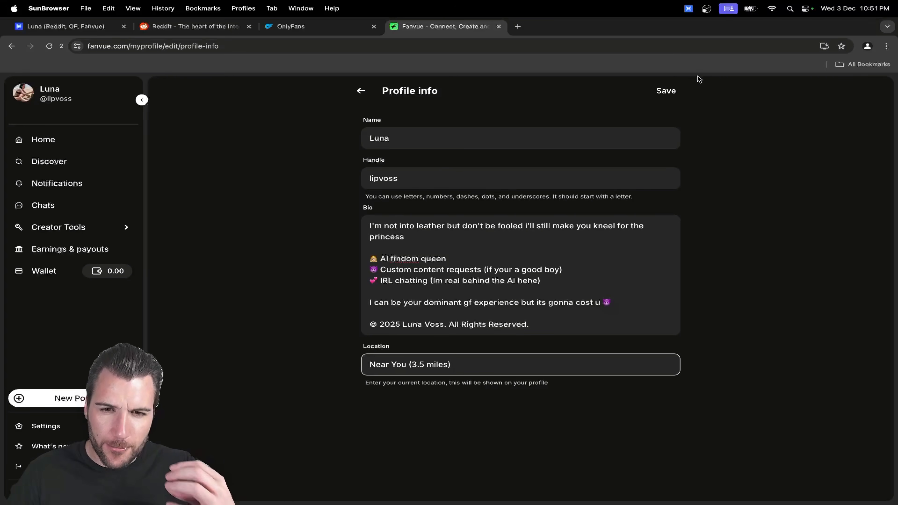
{"action": "left_click", "coordinate": [666, 91]}
{"action": "left_click", "coordinate": [627, 142]}
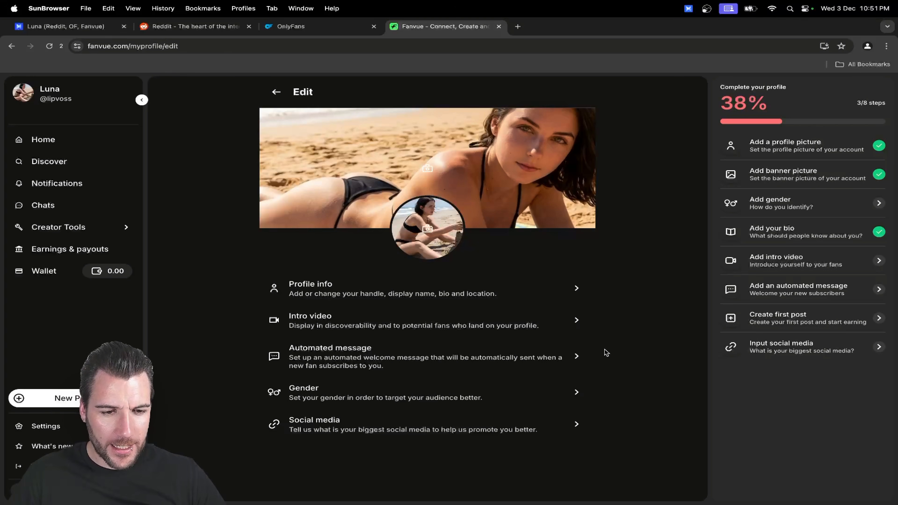
Open the automated welcome message for new subscribers and dismiss the voice message and AI customization tips.
{"action": "left_click", "coordinate": [576, 357]}
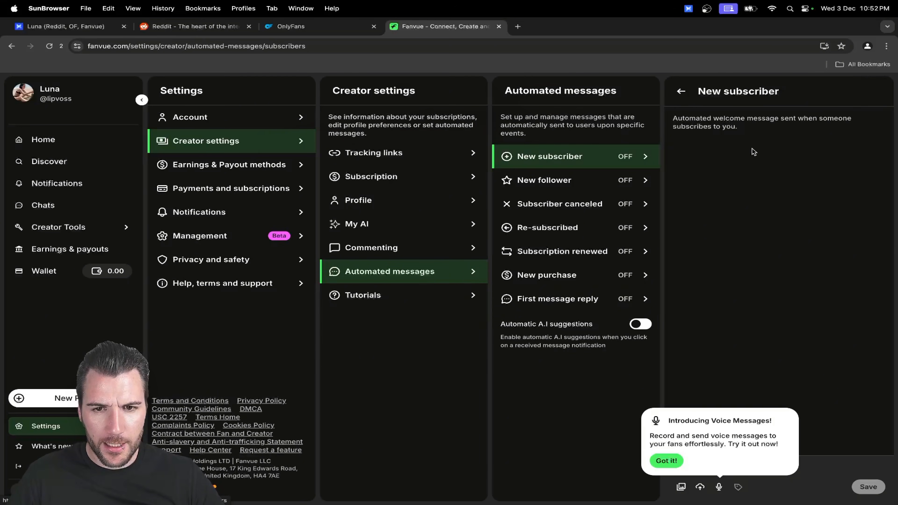
{"action": "left_click", "coordinate": [666, 461]}
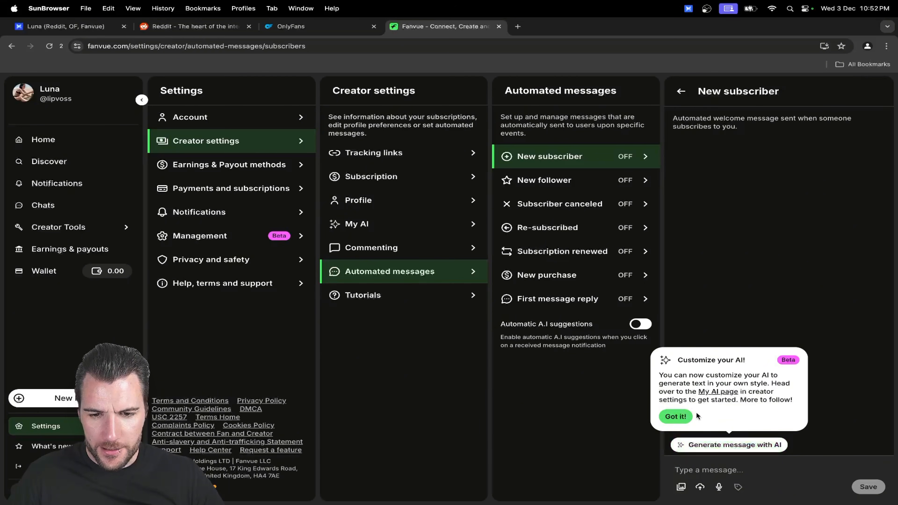
{"action": "left_click", "coordinate": [682, 420]}
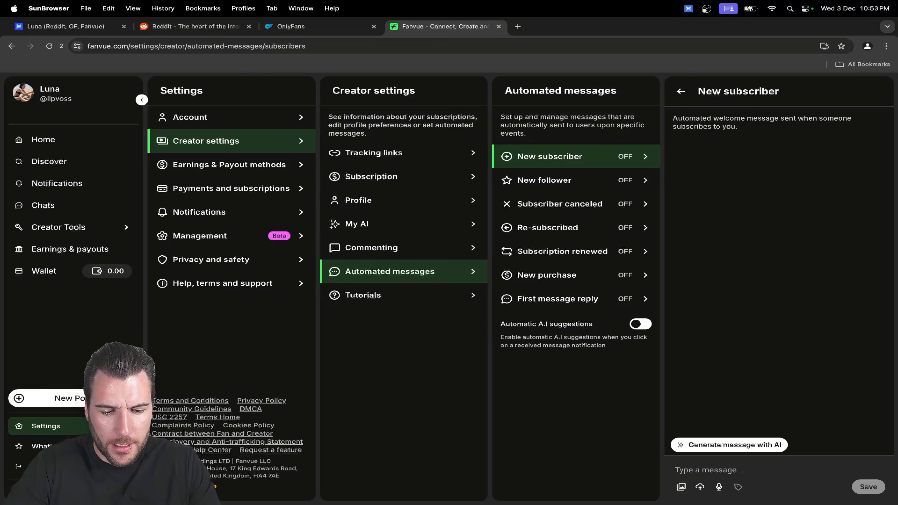
Write the new subscriber message "heyy surprised to see u here, i thought u were broke hehe" and save it.
{"action": "type", "text": "heyy"}
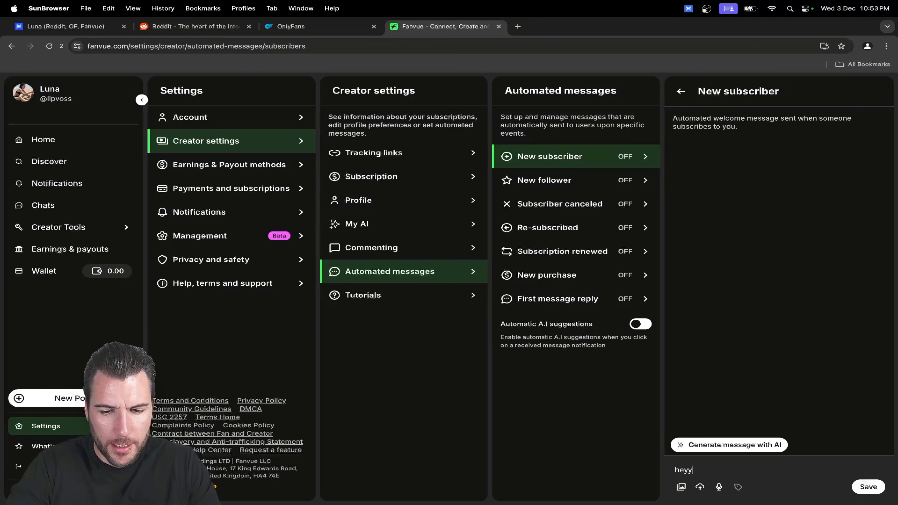
{"action": "type", "text": " surp[rised "}
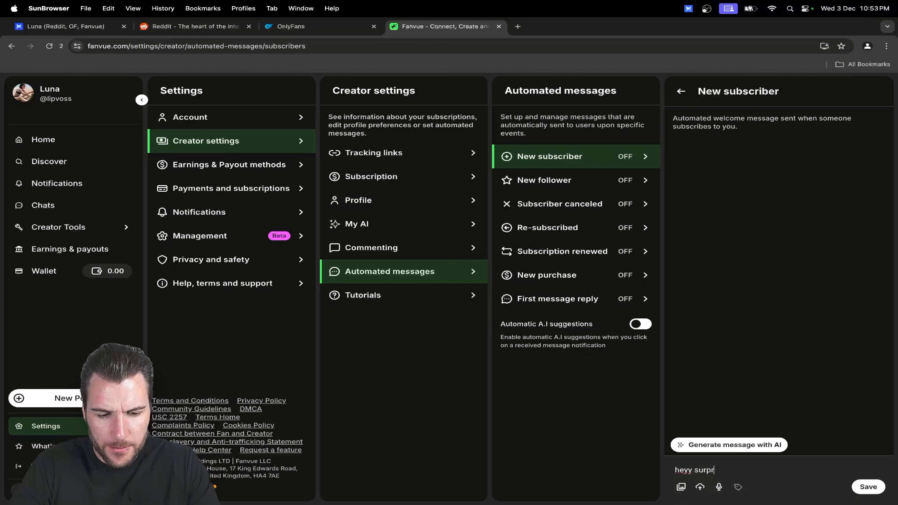
{"action": "type", "text": "to see u here"}
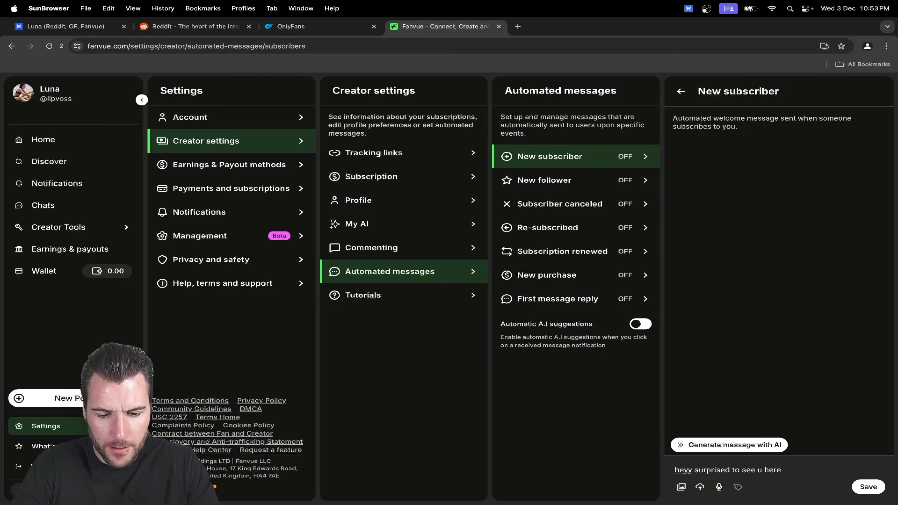
{"action": "type", "text": ", i"}
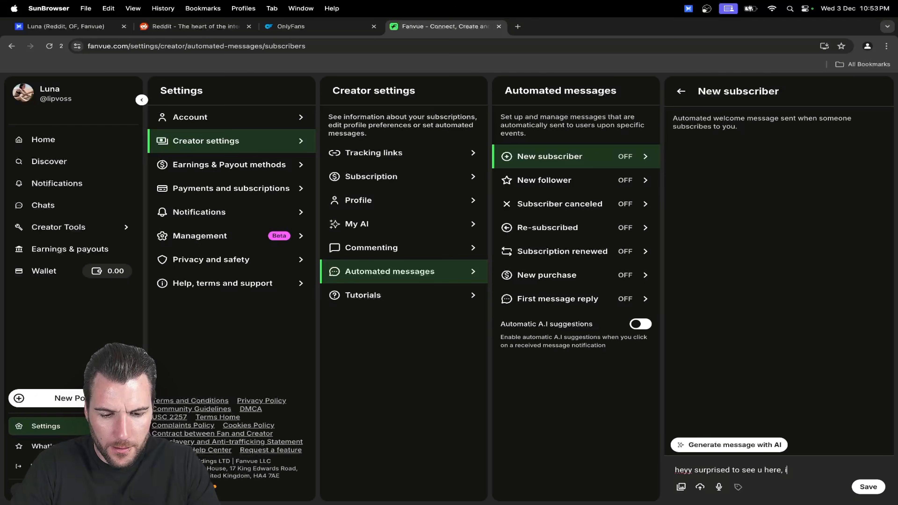
{"action": "type", "text": " thought u we"}
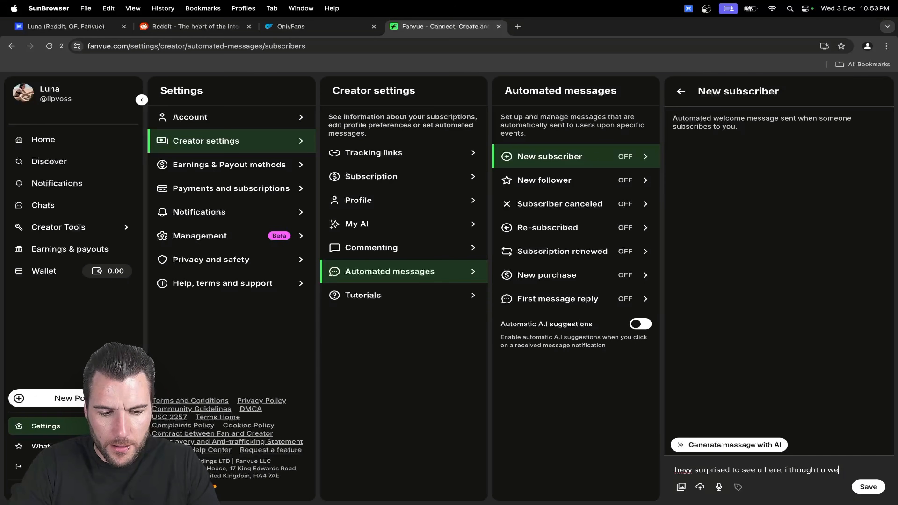
{"action": "type", "text": "re broke hehe"}
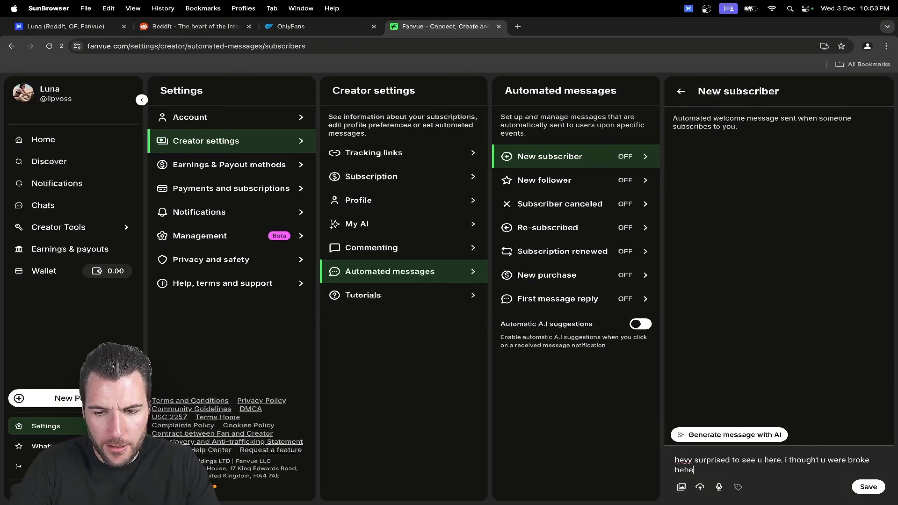
{"action": "left_click", "coordinate": [869, 487]}
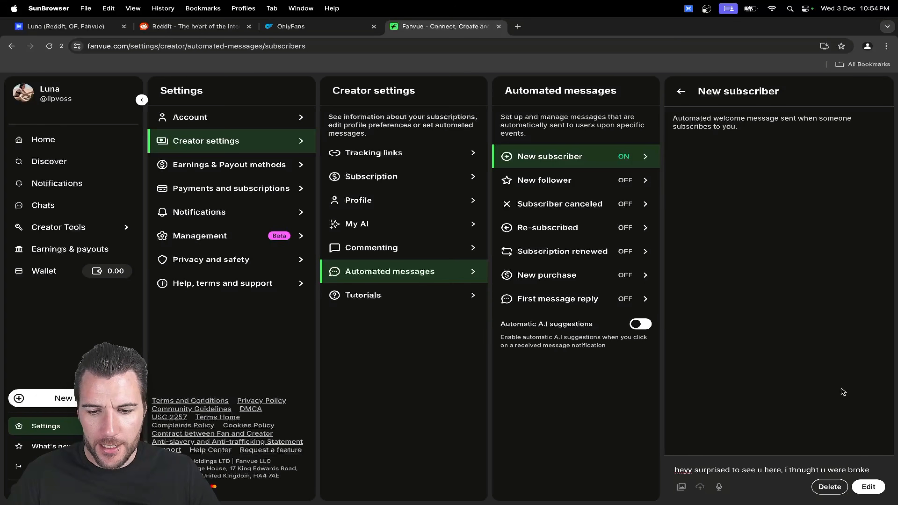
In the creator subscription settings, create a promotion bundle with a 30% discount for 3 months.
{"action": "left_click", "coordinate": [682, 92]}
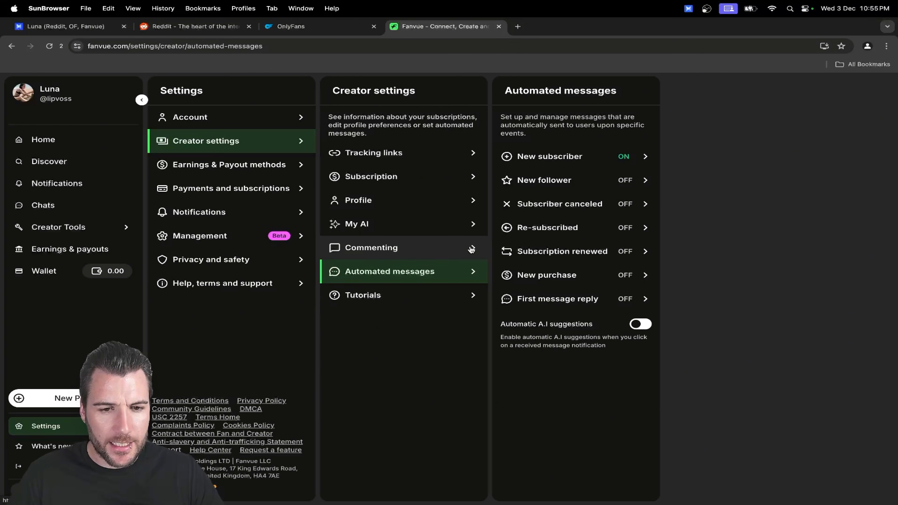
{"action": "left_click", "coordinate": [439, 180]}
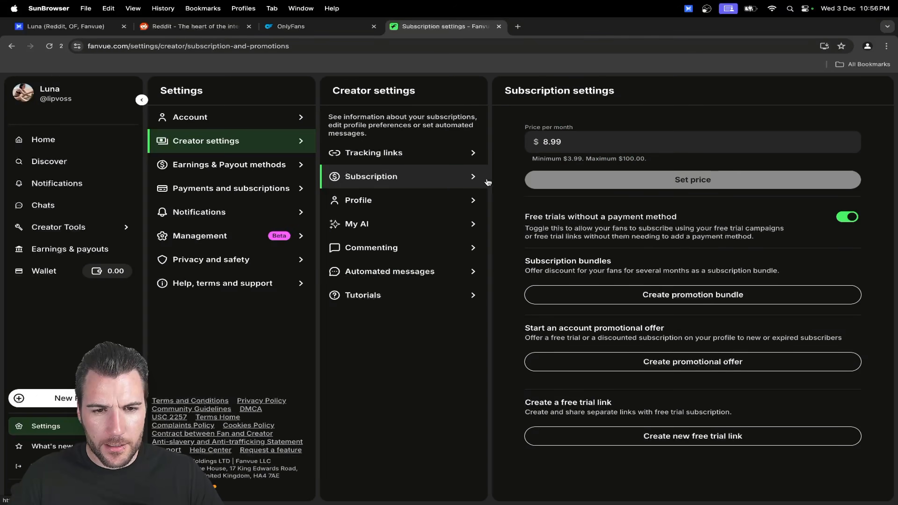
{"action": "left_click", "coordinate": [691, 298]}
{"action": "left_click", "coordinate": [453, 257]}
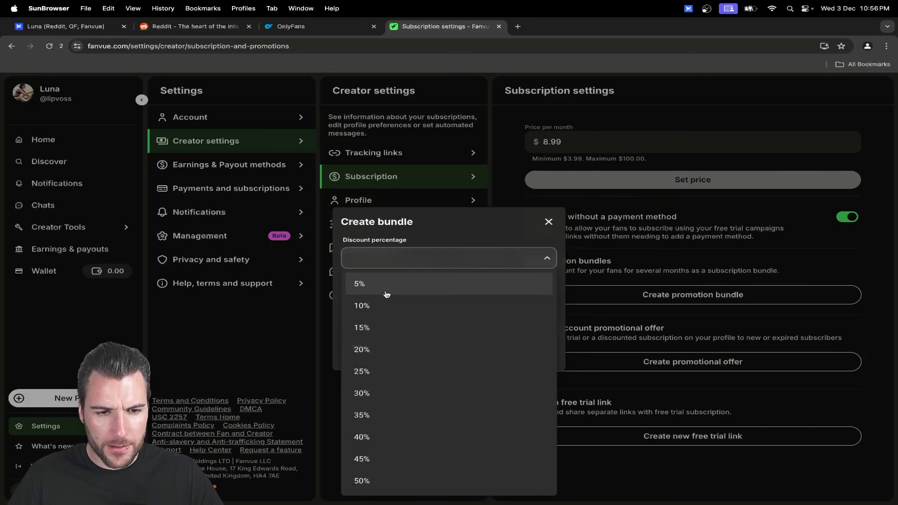
{"action": "left_click", "coordinate": [393, 396]}
{"action": "left_click", "coordinate": [430, 311]}
{"action": "left_click", "coordinate": [383, 336]}
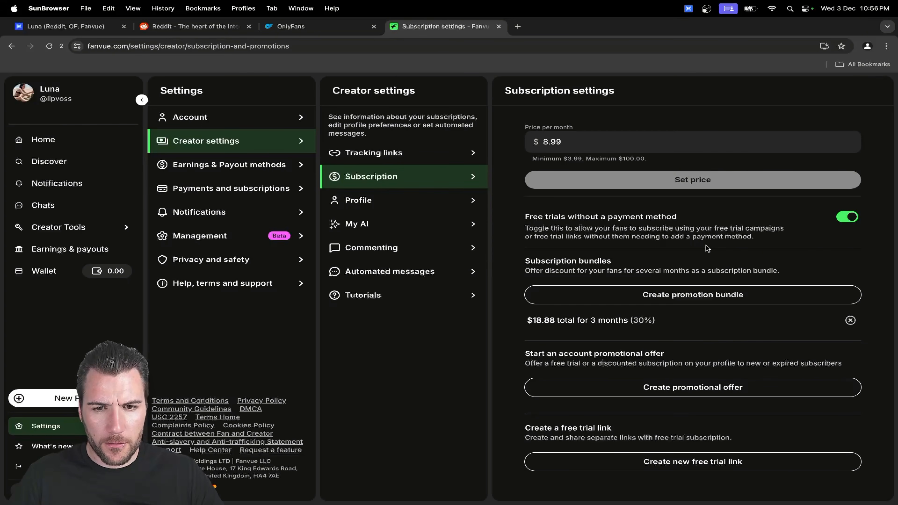
Create a second promotion bundle with a 40% discount for 6 months.
{"action": "left_click", "coordinate": [707, 295]}
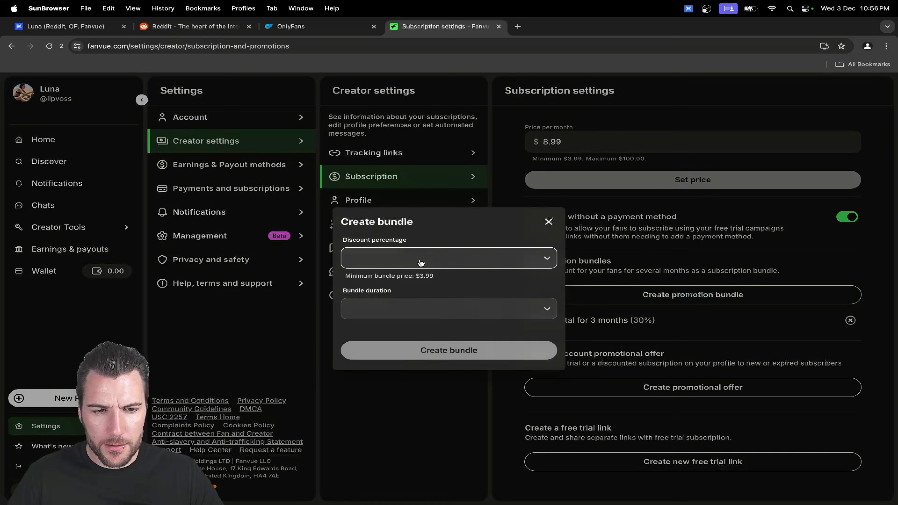
{"action": "left_click", "coordinate": [422, 261]}
{"action": "left_click", "coordinate": [395, 437]}
{"action": "left_click", "coordinate": [408, 305]}
{"action": "left_click", "coordinate": [368, 335]}
{"action": "left_click", "coordinate": [446, 355]}
Create a third promotion bundle with a 50% discount for 12 months.
{"action": "left_click", "coordinate": [705, 291]}
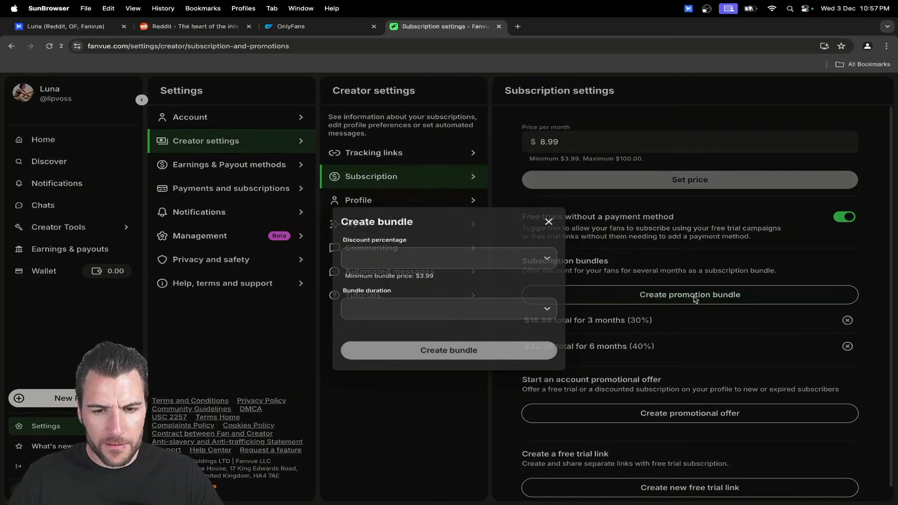
{"action": "left_click", "coordinate": [452, 262]}
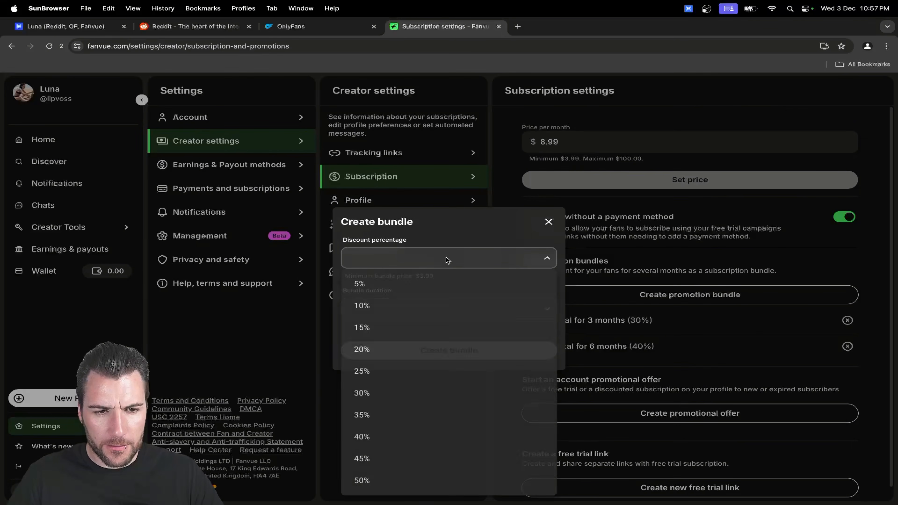
{"action": "left_click", "coordinate": [411, 485]}
{"action": "left_click", "coordinate": [428, 312]}
{"action": "left_click", "coordinate": [393, 334]}
{"action": "left_click", "coordinate": [452, 350]}
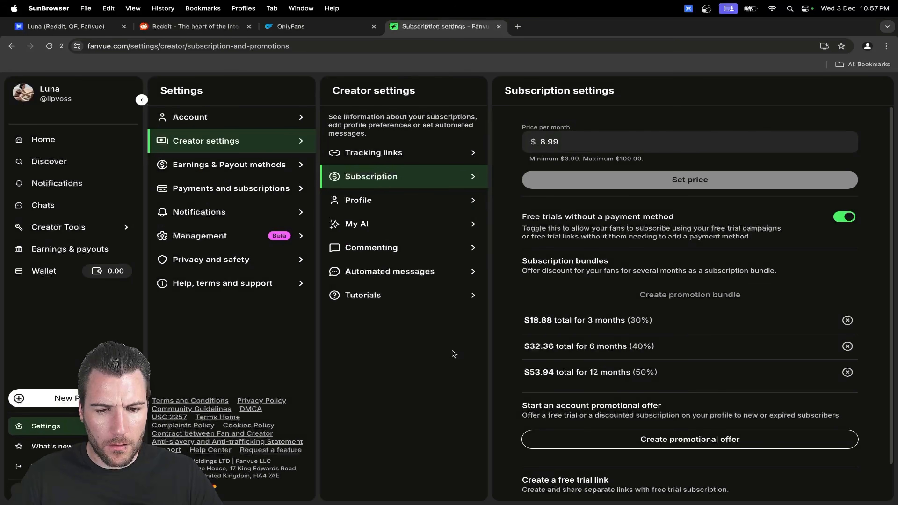
{"action": "scroll", "coordinate": [740, 305], "scroll_direction": "down", "scroll_amount": 1}
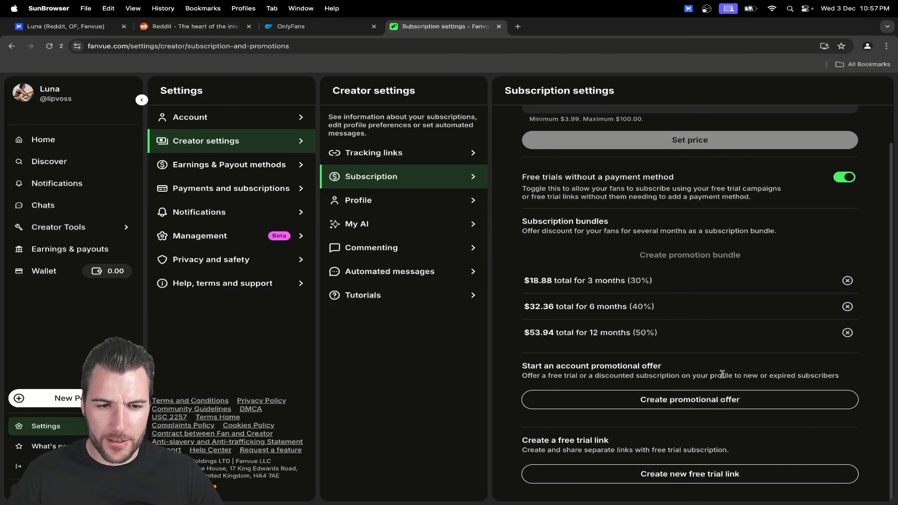
{"action": "scroll", "coordinate": [722, 374], "scroll_direction": "up", "scroll_amount": 1}
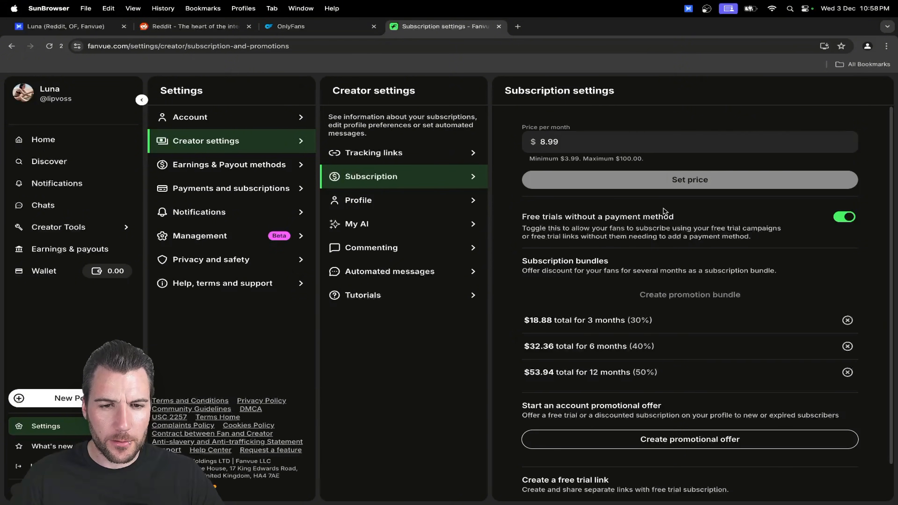
{"action": "scroll", "coordinate": [666, 201], "scroll_direction": "down", "scroll_amount": 1}
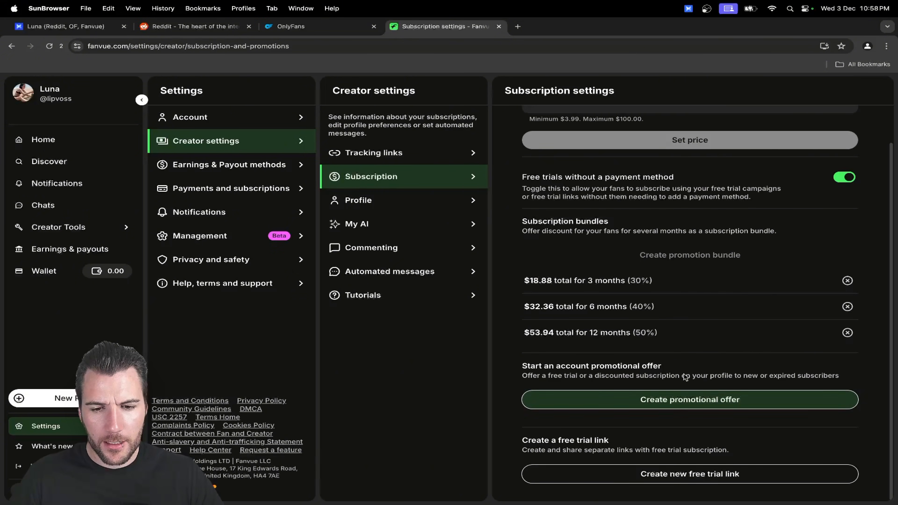
{"action": "scroll", "coordinate": [685, 288], "scroll_direction": "up", "scroll_amount": 1}
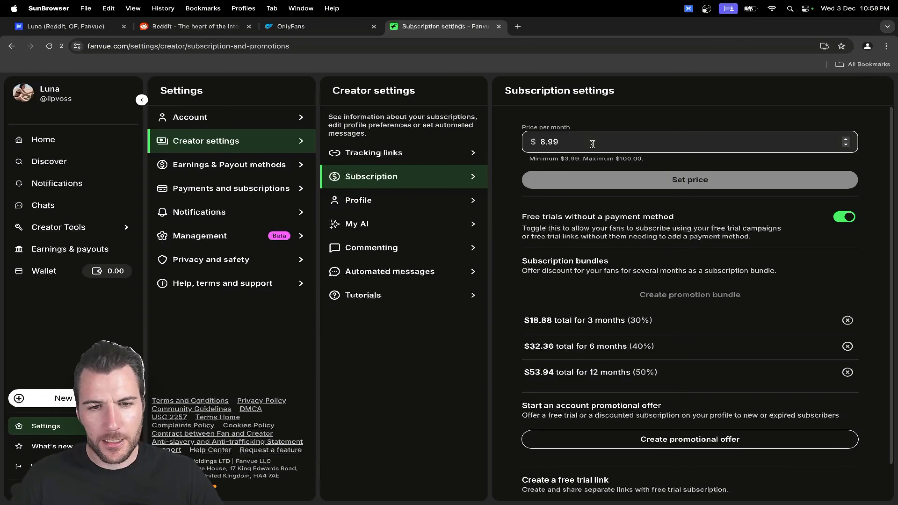
Enter $17.99 as the monthly subscription price without applying it.
{"action": "left_click", "coordinate": [563, 143]}
{"action": "scroll", "coordinate": [563, 143], "scroll_direction": "down", "scroll_amount": 2}
{"action": "scroll", "coordinate": [543, 143], "scroll_direction": "up", "scroll_amount": 9}
{"action": "left_click_drag", "start_coordinate": [563, 143], "coordinate": [523, 142]}
{"action": "left_click", "coordinate": [846, 145]}
{"action": "left_click", "coordinate": [846, 145]}
{"action": "left_click", "coordinate": [846, 145]}
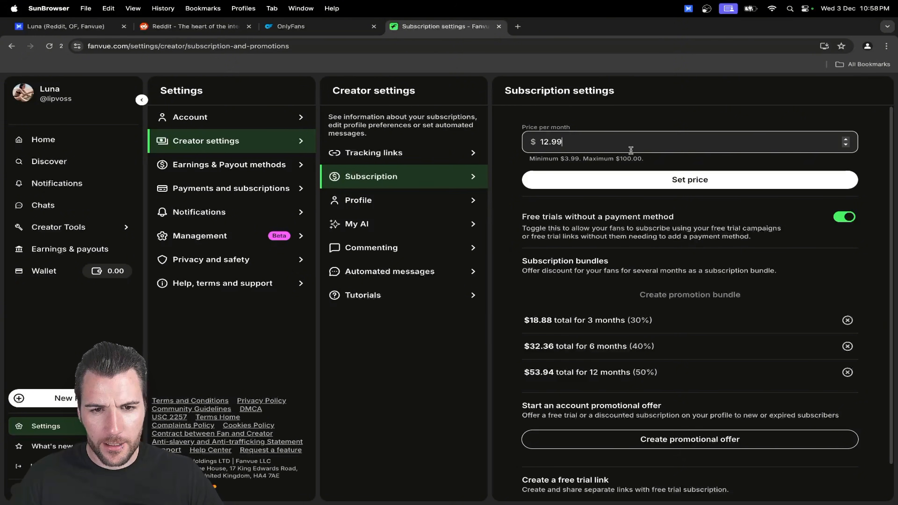
{"action": "left_click", "coordinate": [846, 144]}
{"action": "left_click", "coordinate": [846, 144]}
{"action": "left_click", "coordinate": [846, 144]}
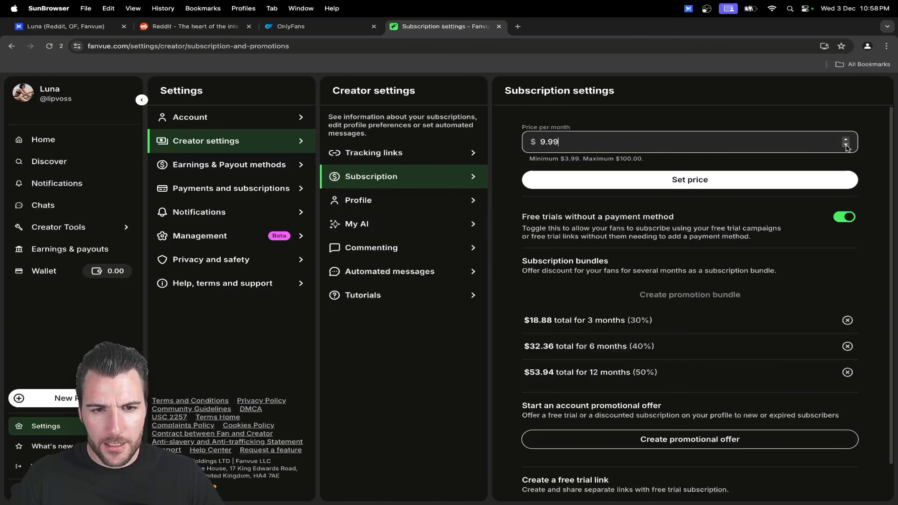
{"action": "left_click", "coordinate": [846, 140]}
{"action": "left_click", "coordinate": [846, 140]}
{"action": "left_click", "coordinate": [846, 140]}
{"action": "left_click", "coordinate": [846, 141]}
{"action": "left_click", "coordinate": [846, 141]}
{"action": "left_click", "coordinate": [846, 140]}
{"action": "left_click", "coordinate": [846, 140]}
{"action": "left_click", "coordinate": [846, 141]}
Set up a promotional offer as a first month discount of 50%, limited to 25 subscribers and expiring in 7 days.
{"action": "scroll", "coordinate": [756, 366], "scroll_direction": "down", "scroll_amount": 2}
{"action": "left_click", "coordinate": [710, 402]}
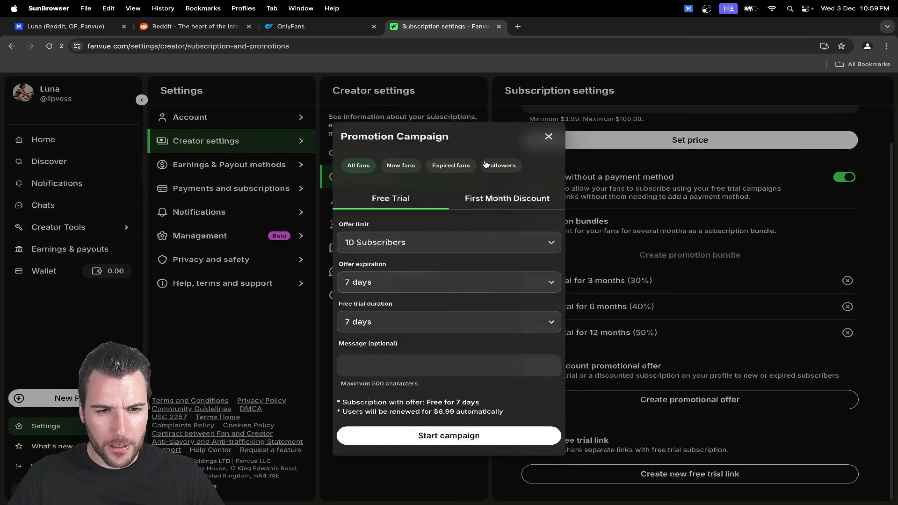
{"action": "left_click", "coordinate": [531, 200]}
{"action": "left_click", "coordinate": [460, 244]}
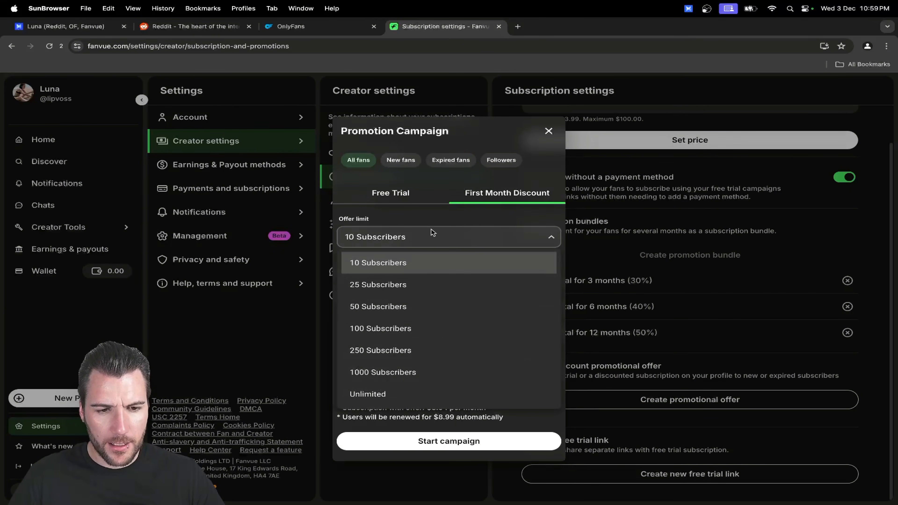
{"action": "left_click", "coordinate": [368, 285]}
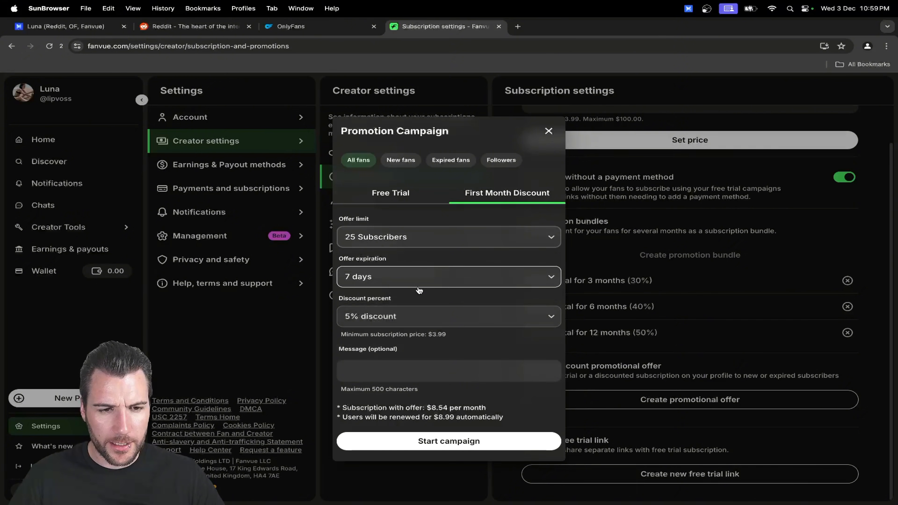
{"action": "left_click", "coordinate": [421, 276]}
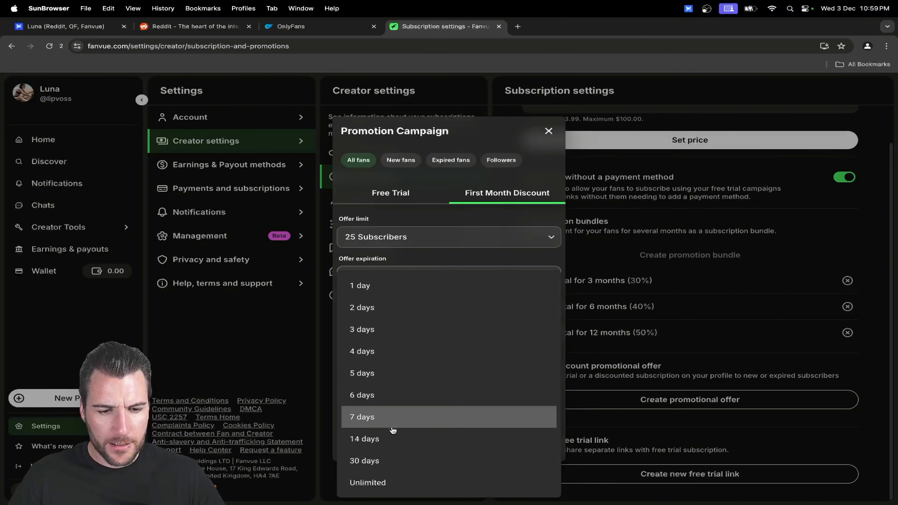
{"action": "left_click", "coordinate": [392, 418]}
{"action": "left_click", "coordinate": [427, 319]}
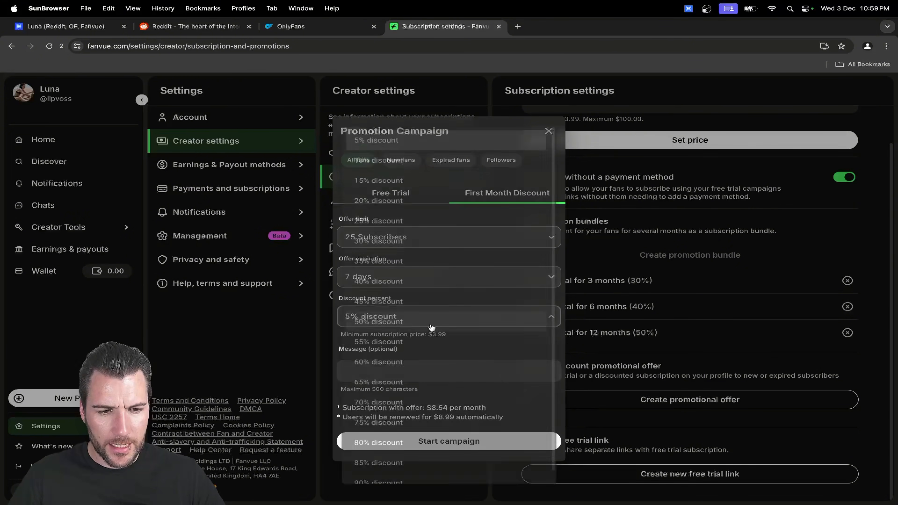
{"action": "left_click", "coordinate": [385, 327]}
Write the campaign message "50% off for first 100 subs. Available for today only soz".
{"action": "left_click", "coordinate": [435, 372]}
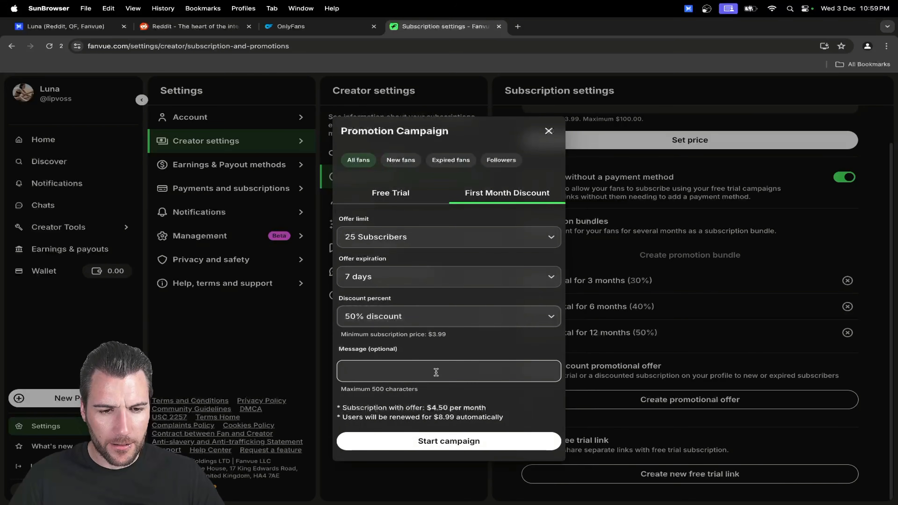
{"action": "type", "text": "50% off "}
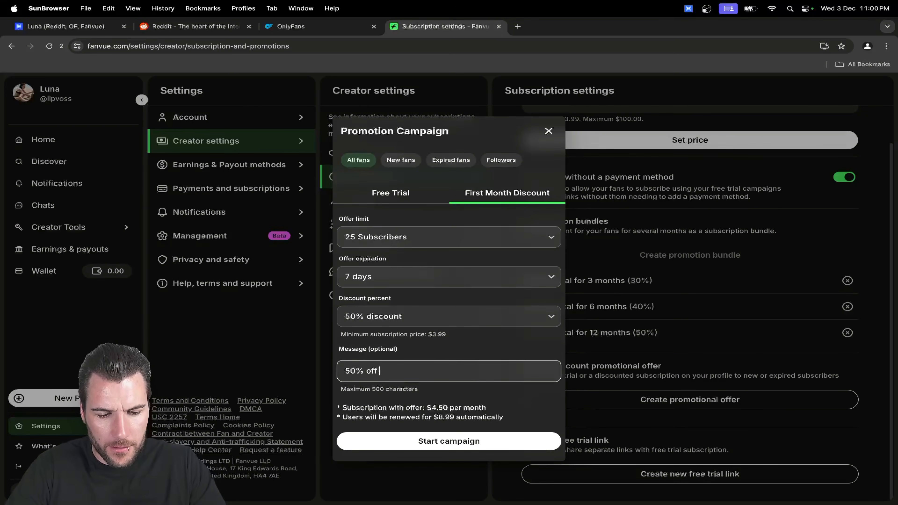
{"action": "type", "text": "for first 100 subs"}
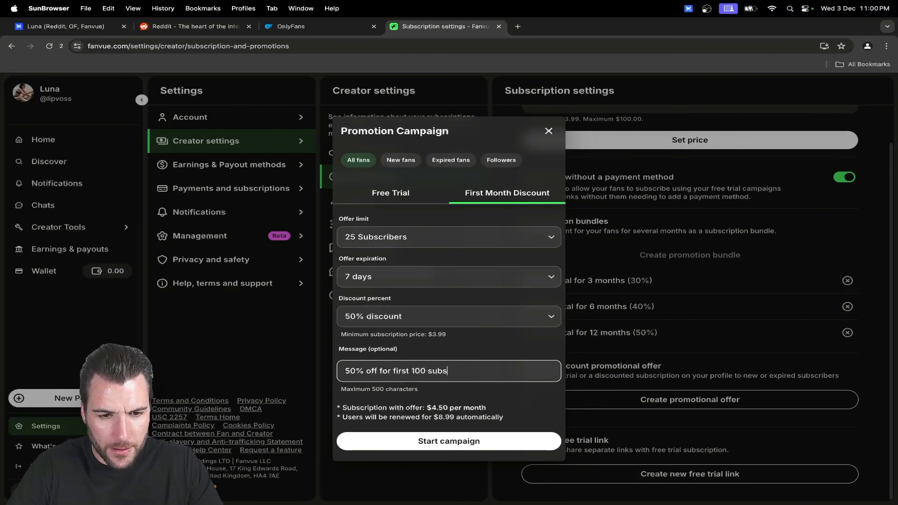
{"action": "type", "text": ". "}
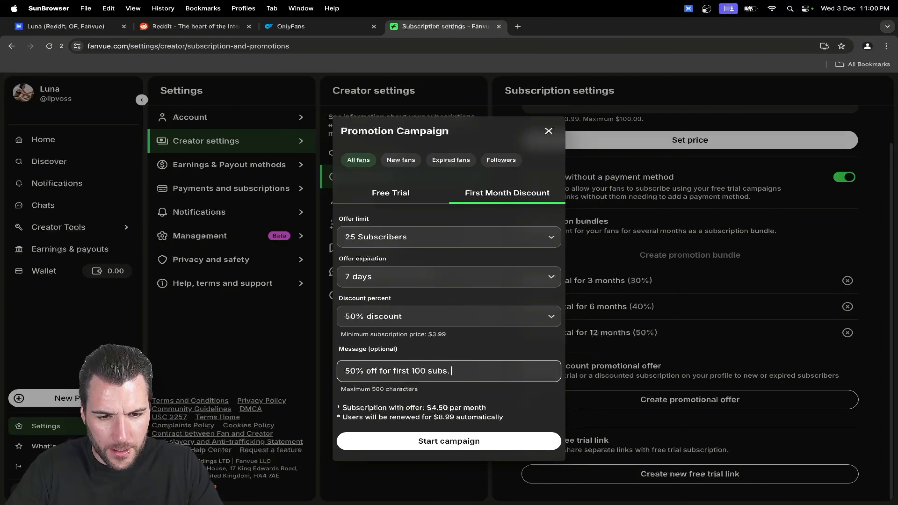
{"action": "type", "text": "Available for today"}
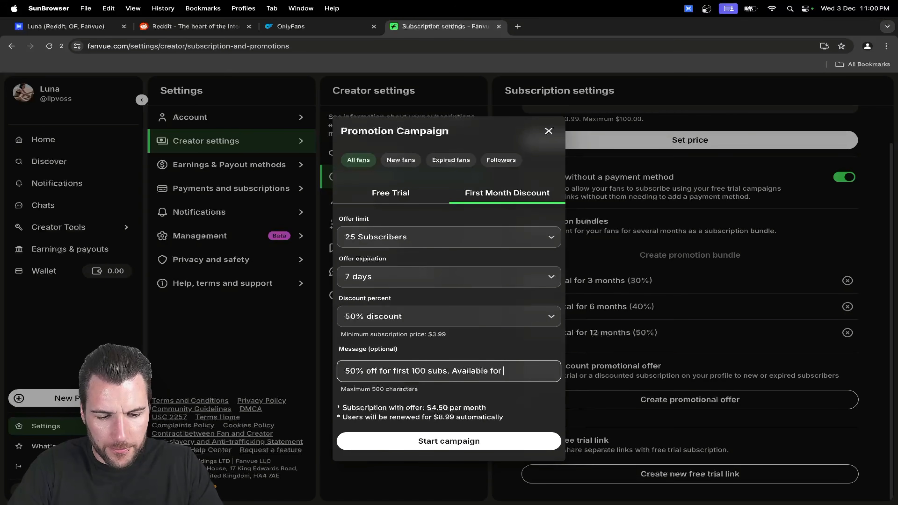
{"action": "type", "text": "soz"}
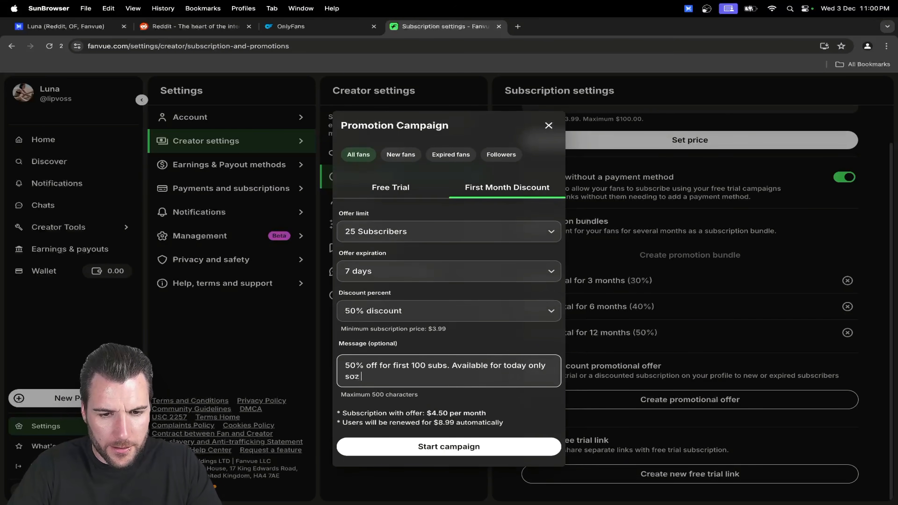
Add the smiling angel emoji with a halo to the end of the campaign message and reread the text.
{"action": "key", "text": "ctrl+super+space"}
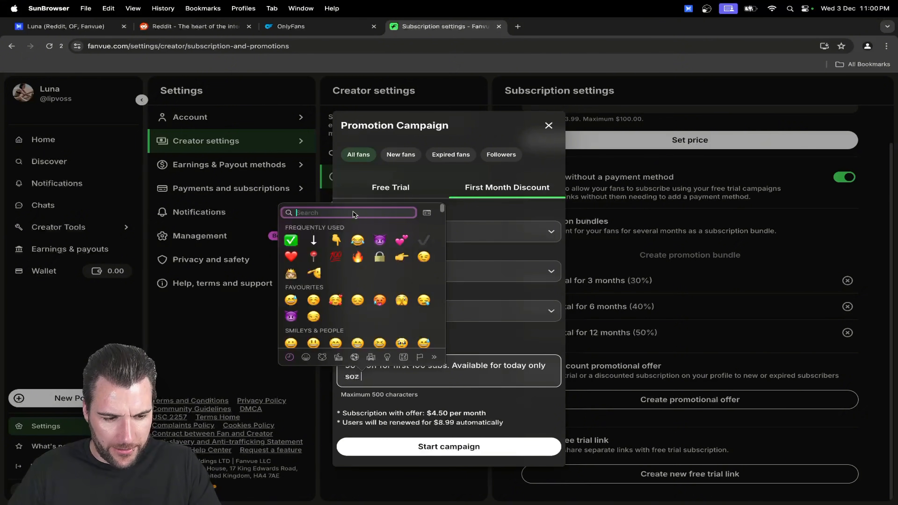
{"action": "type", "text": "a"}
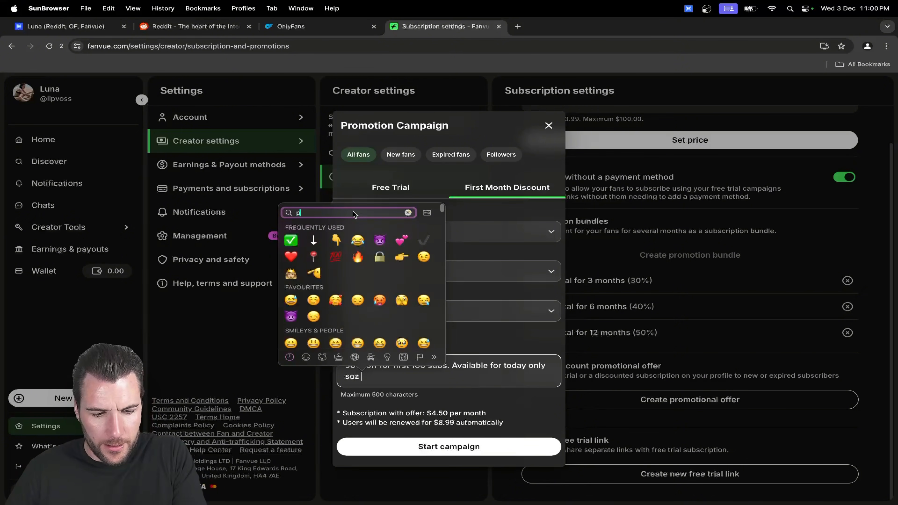
{"action": "type", "text": "ngel"}
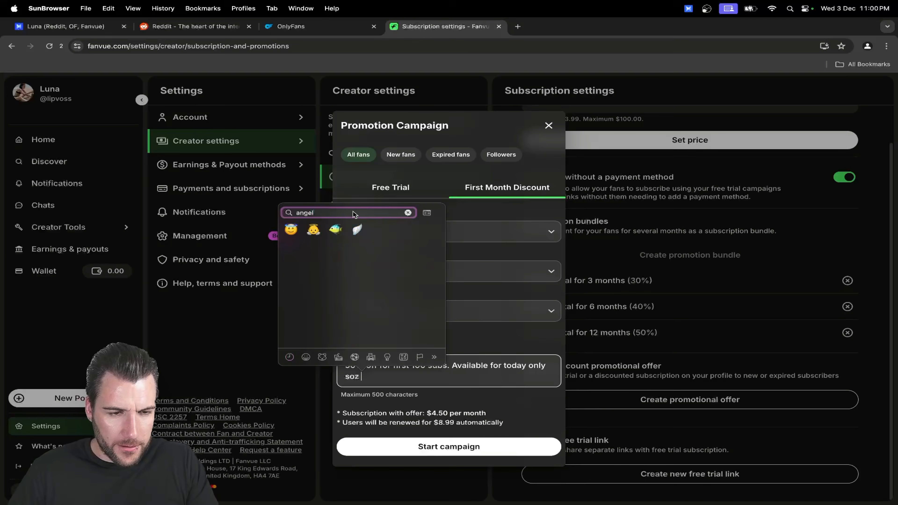
{"action": "left_click", "coordinate": [289, 230]}
{"action": "triple_click", "coordinate": [390, 375]}
{"action": "left_click", "coordinate": [397, 375]}
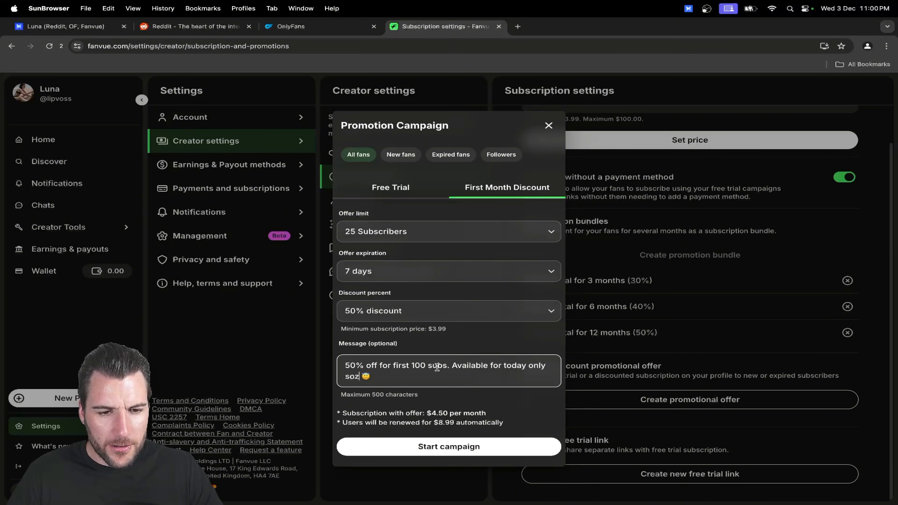
{"action": "triple_click", "coordinate": [357, 377]}
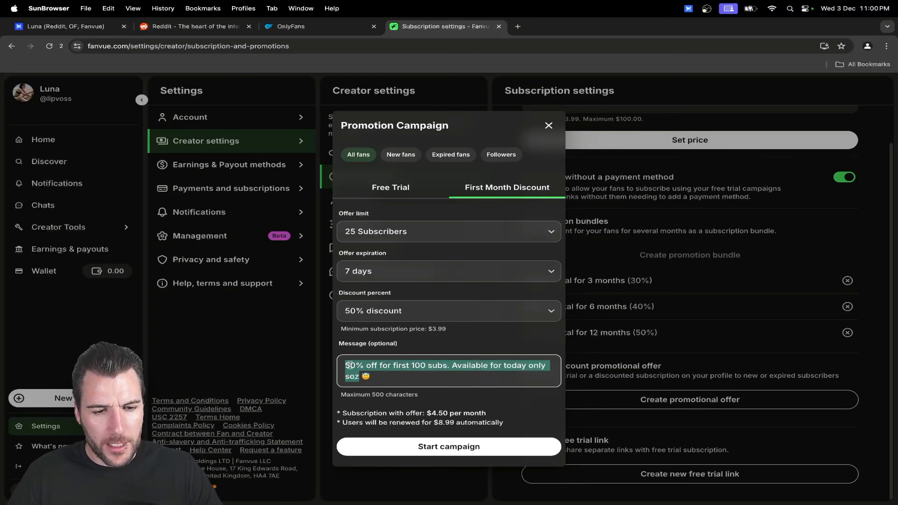
{"action": "left_click", "coordinate": [404, 367]}
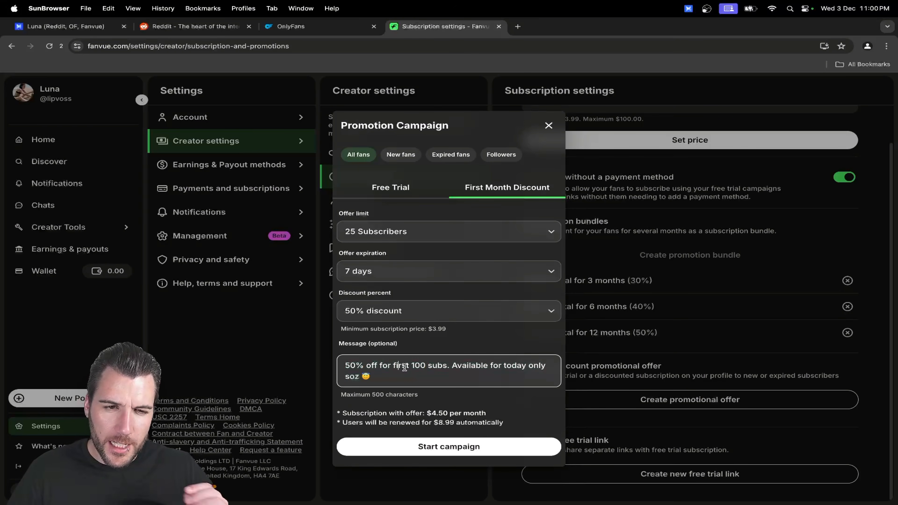
Start the promotion campaign for new fans, and turn off free trials without a payment method.
{"action": "left_click", "coordinate": [456, 452]}
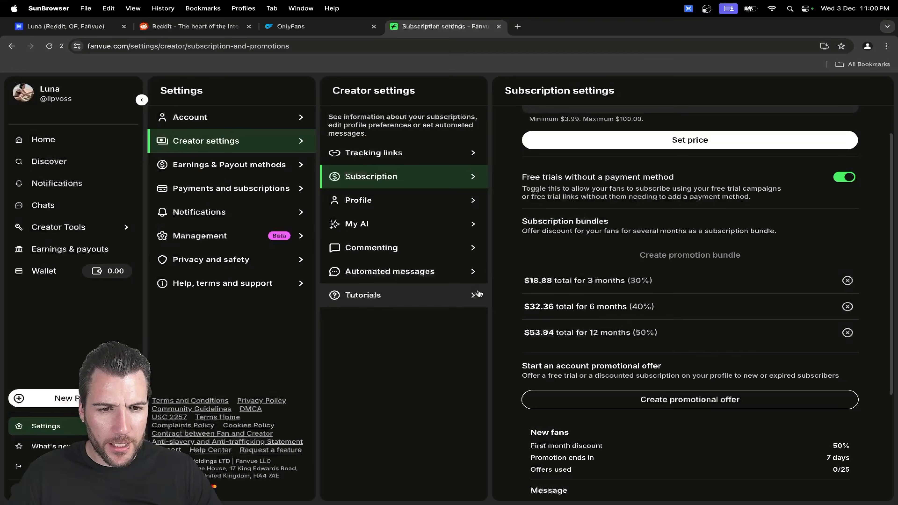
{"action": "scroll", "coordinate": [709, 225], "scroll_direction": "down", "scroll_amount": 5}
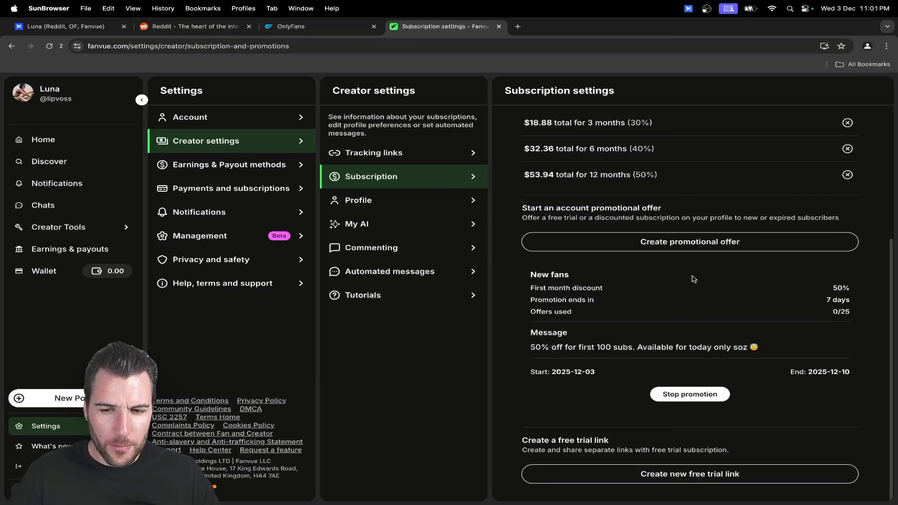
{"action": "scroll", "coordinate": [676, 276], "scroll_direction": "up", "scroll_amount": 5}
{"action": "scroll", "coordinate": [674, 271], "scroll_direction": "down", "scroll_amount": 5}
{"action": "scroll", "coordinate": [678, 268], "scroll_direction": "up", "scroll_amount": 5}
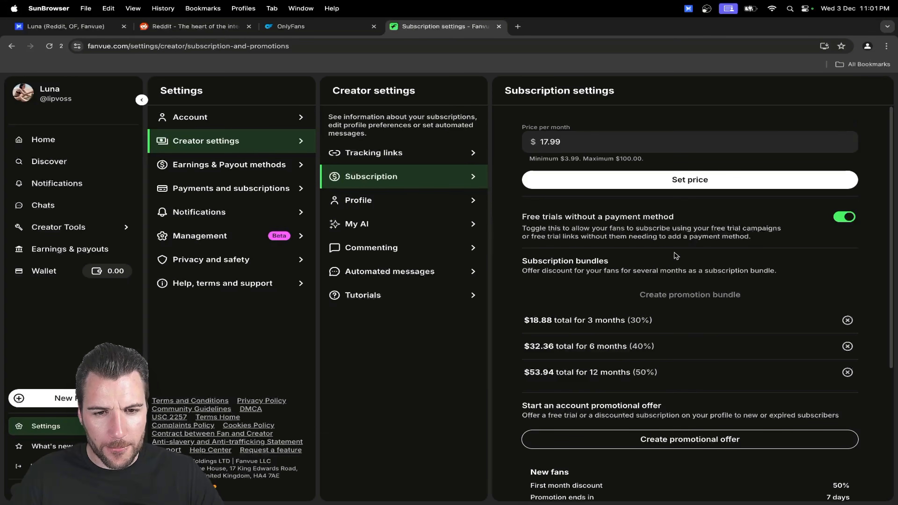
{"action": "left_click", "coordinate": [843, 219]}
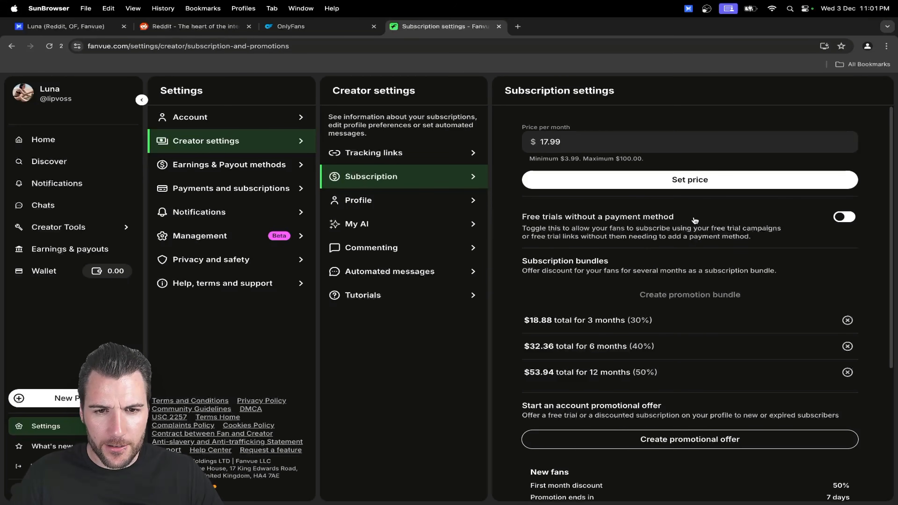
In the creator profile settings, turn off Discoverability and Follow for free.
{"action": "left_click", "coordinate": [387, 174]}
{"action": "left_click", "coordinate": [389, 204]}
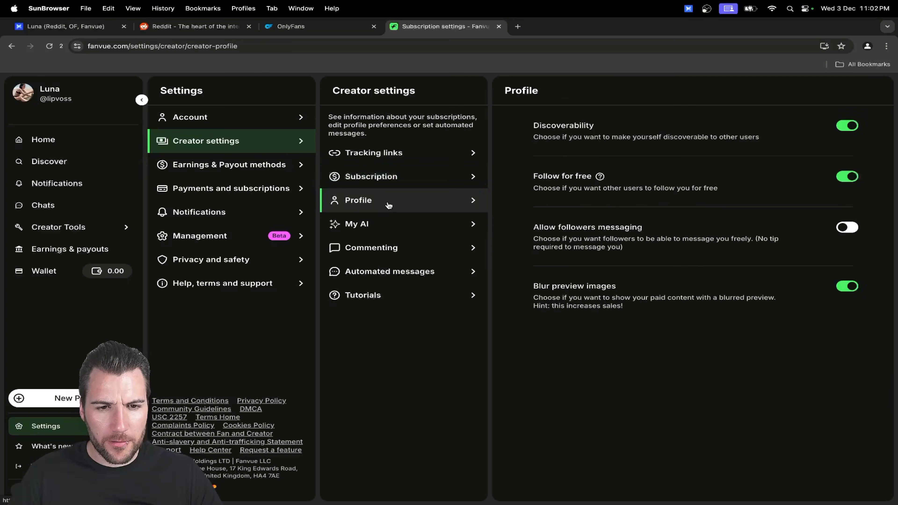
{"action": "left_click", "coordinate": [848, 125]}
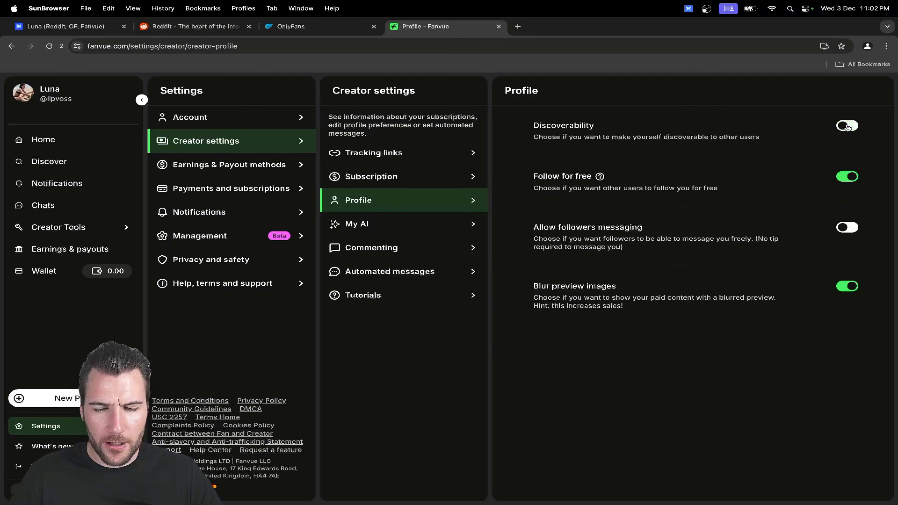
{"action": "left_click", "coordinate": [842, 179]}
{"action": "left_click", "coordinate": [491, 338]}
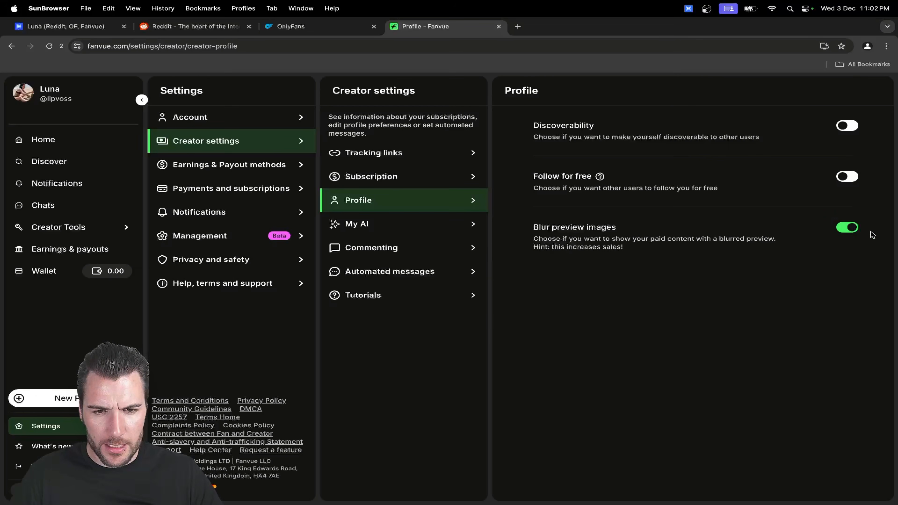
In the comment controls, turn off commenting on posts for followers.
{"action": "left_click", "coordinate": [438, 252]}
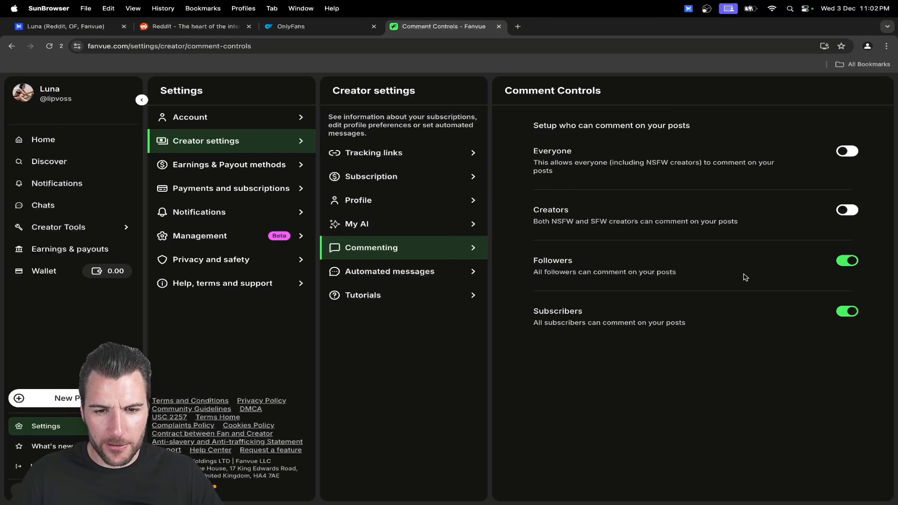
{"action": "left_click", "coordinate": [843, 262]}
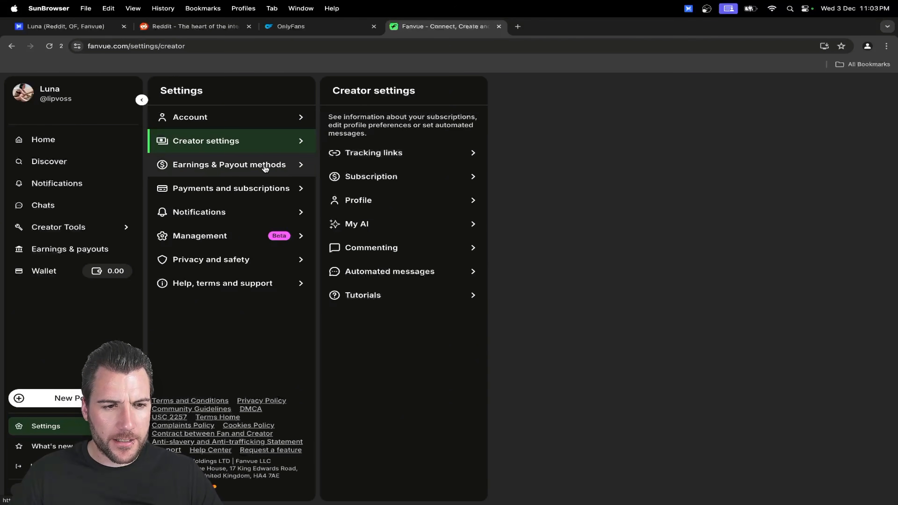
View the payout methods and the VAT / business settings of the account.
{"action": "left_click", "coordinate": [266, 169]}
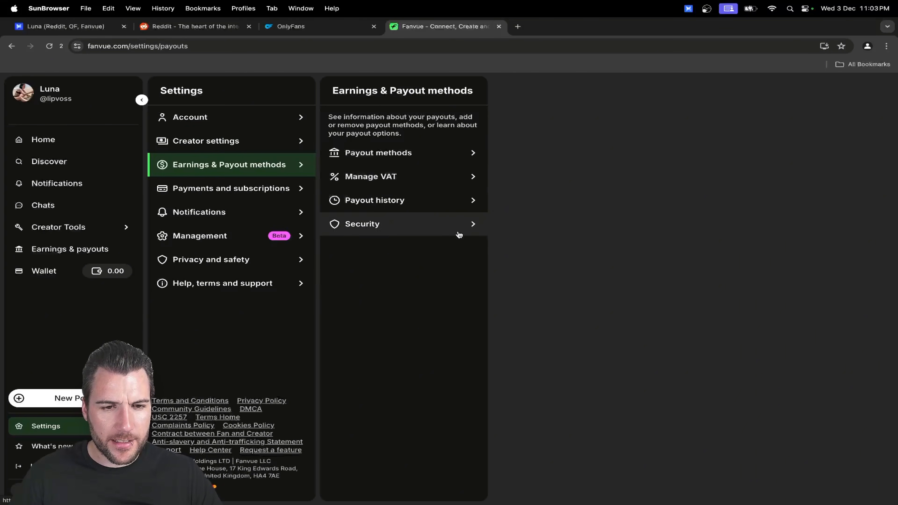
{"action": "left_click", "coordinate": [422, 155]}
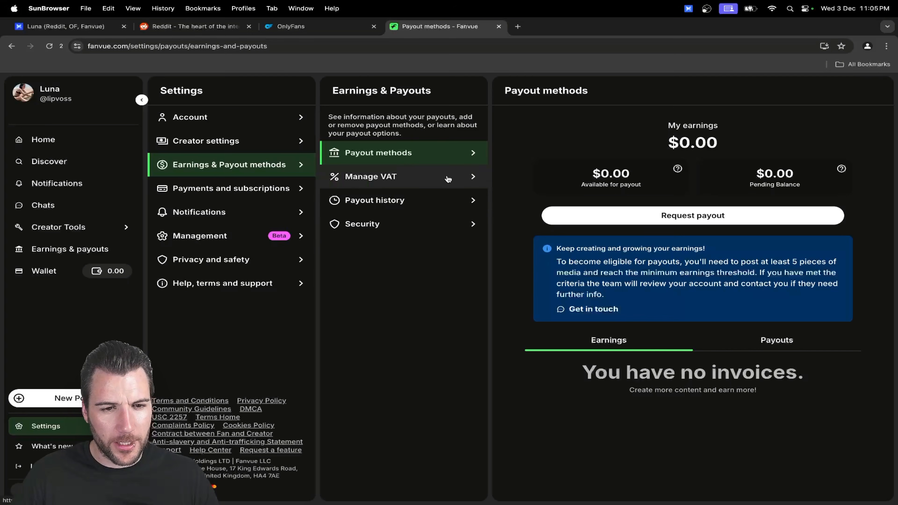
{"action": "left_click", "coordinate": [435, 178]}
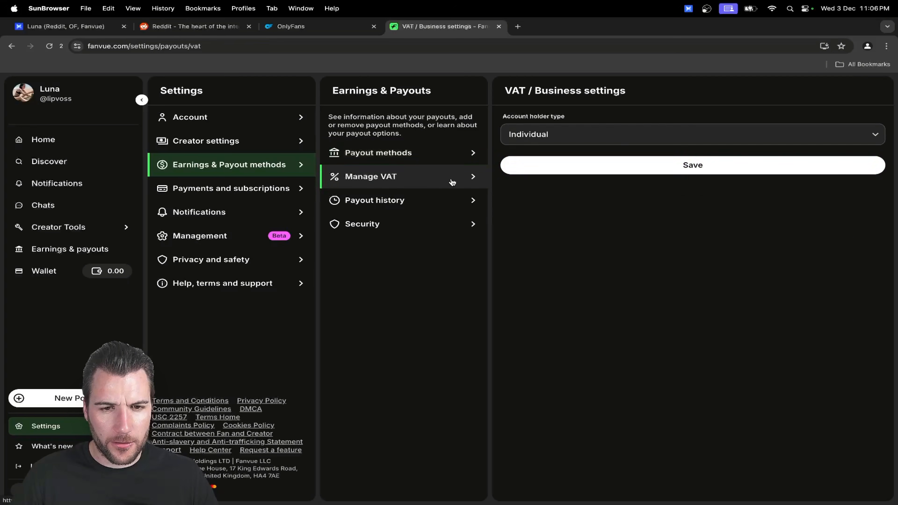
Switch the account holder type to Business and look through the country options without choosing another one.
{"action": "left_click", "coordinate": [627, 137]}
{"action": "left_click", "coordinate": [519, 182]}
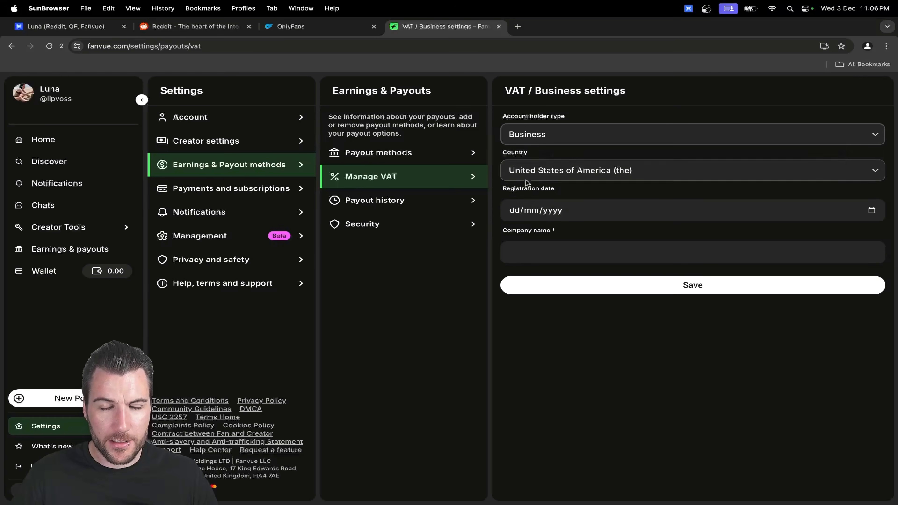
{"action": "left_click", "coordinate": [576, 171]}
{"action": "scroll", "coordinate": [567, 220], "scroll_direction": "up", "scroll_amount": 15}
{"action": "key", "text": "Escape"}
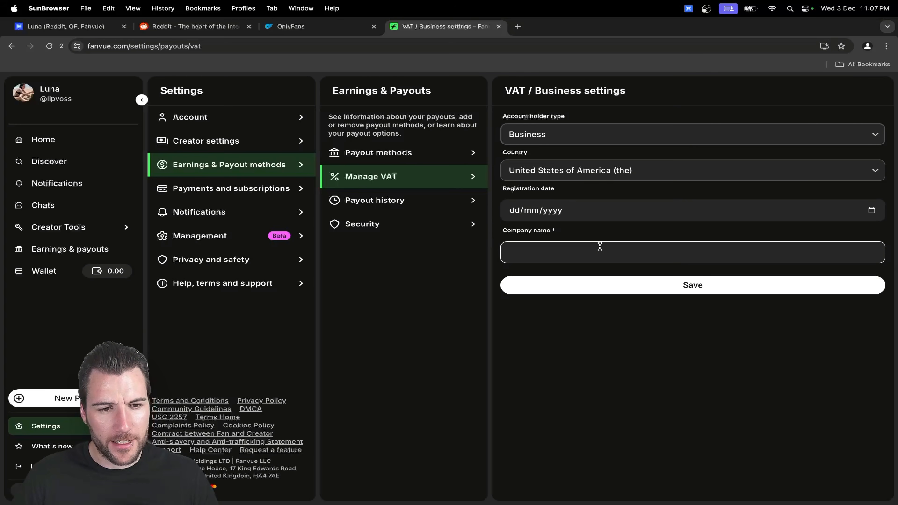
Leave the VAT settings unsaved and view the Management settings for connecting a manager.
{"action": "left_click", "coordinate": [249, 173]}
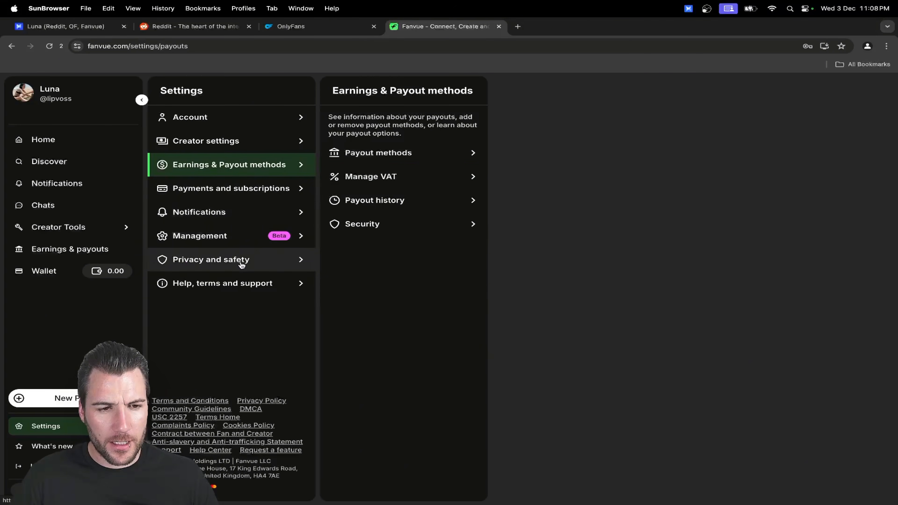
{"action": "left_click", "coordinate": [257, 237]}
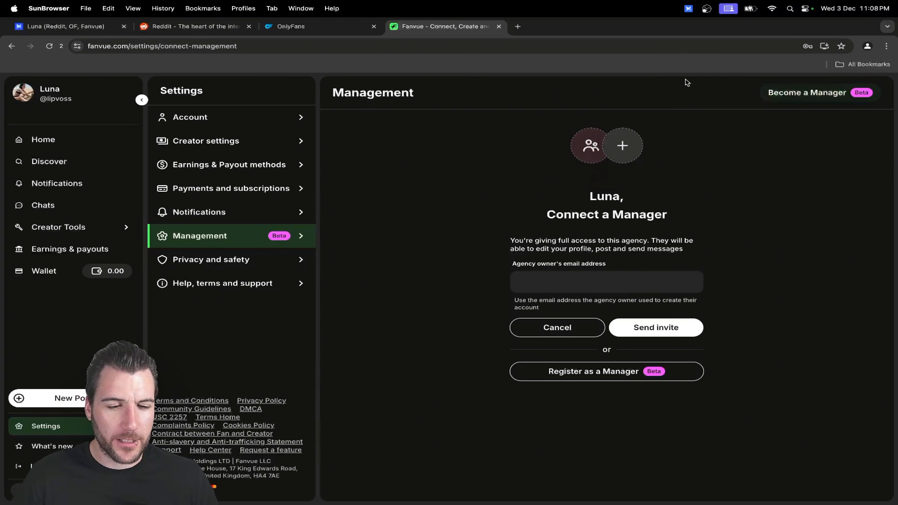
Set the profile's gender to Female and save it, and view the social media options without choosing one.
{"action": "left_click", "coordinate": [219, 236]}
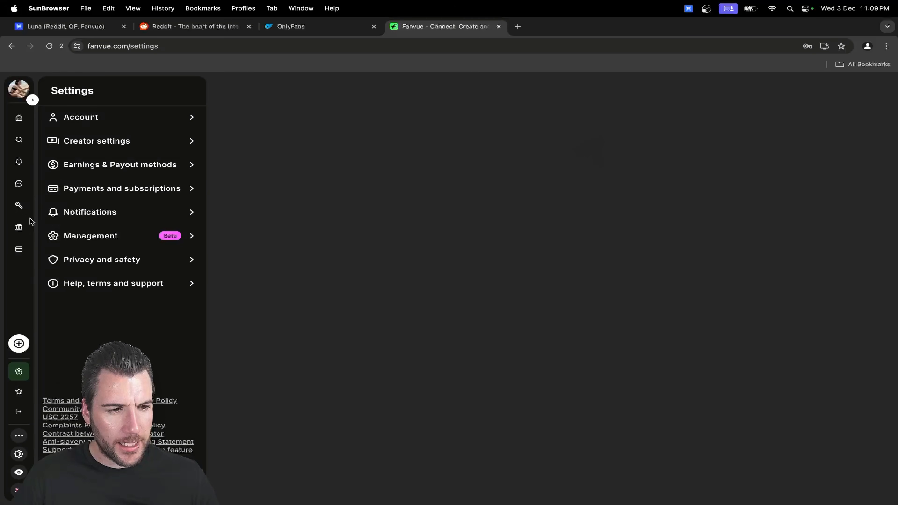
{"action": "left_click", "coordinate": [19, 118]}
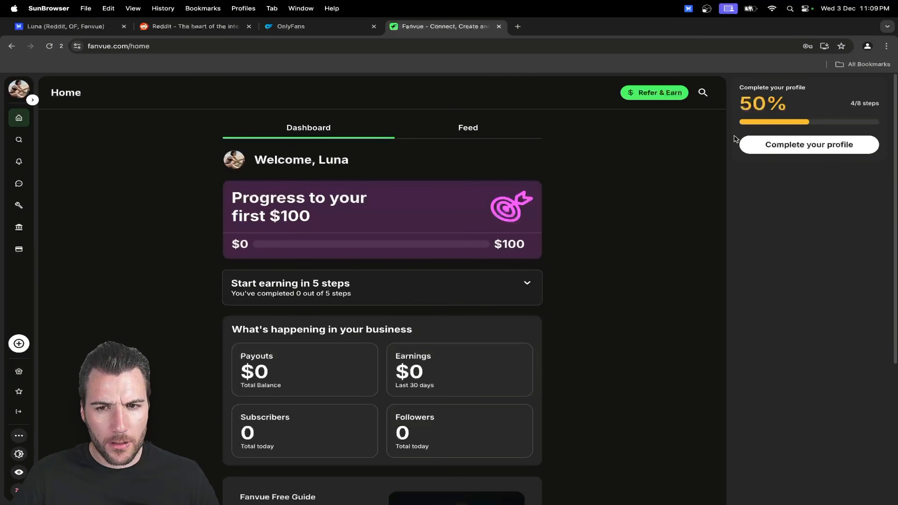
{"action": "left_click", "coordinate": [771, 144]}
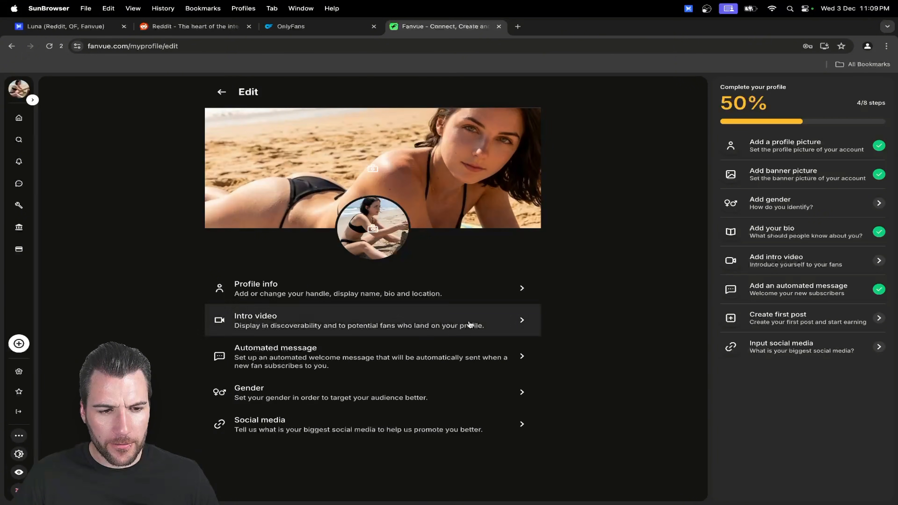
{"action": "left_click", "coordinate": [473, 395]}
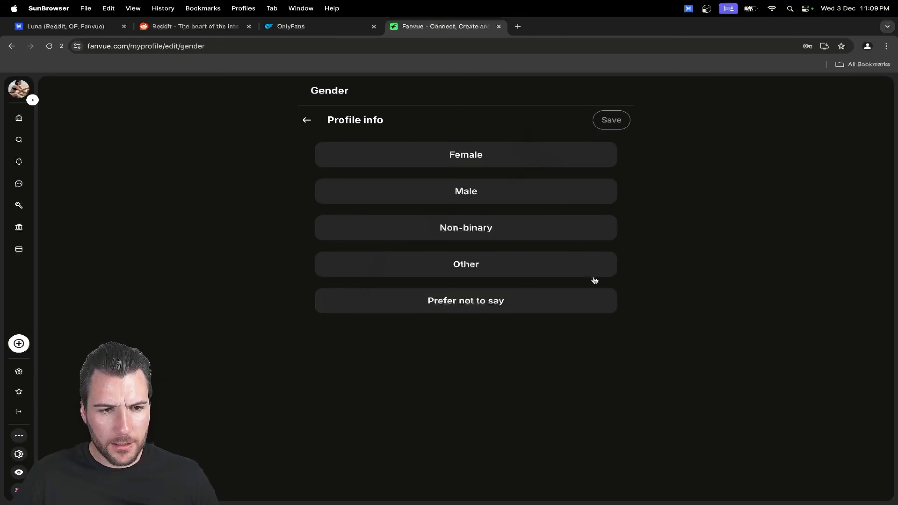
{"action": "left_click", "coordinate": [487, 158]}
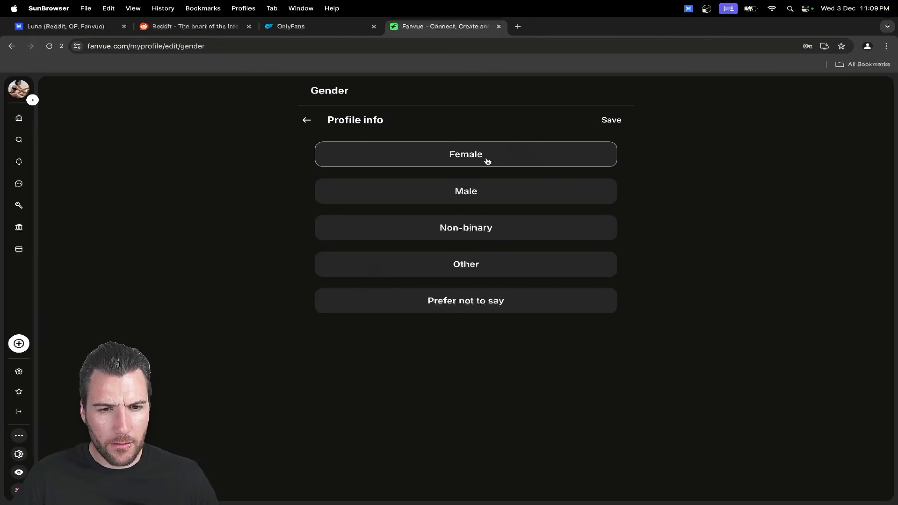
{"action": "left_click", "coordinate": [610, 120]}
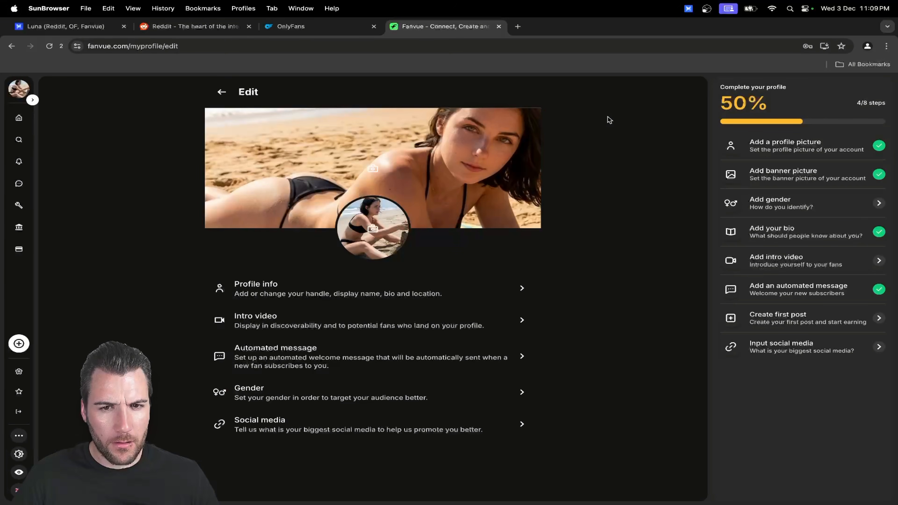
{"action": "left_click", "coordinate": [495, 429]}
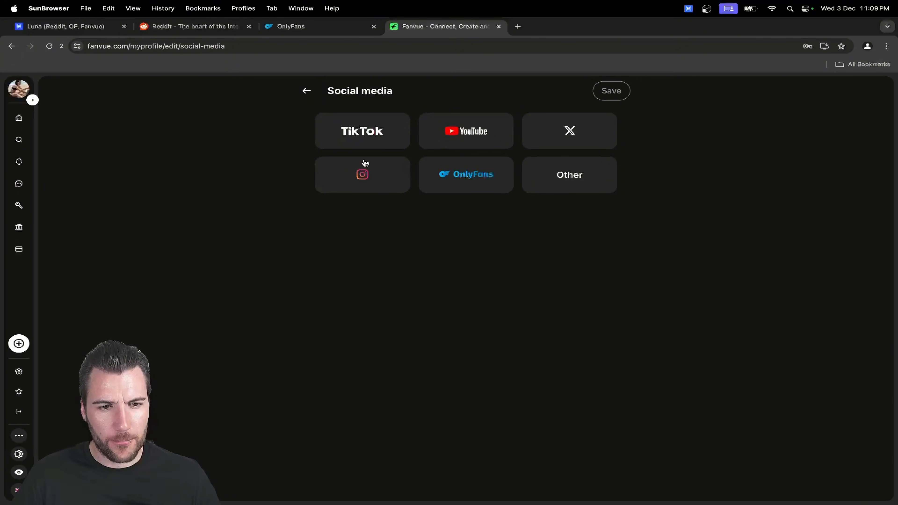
{"action": "left_click", "coordinate": [306, 90]}
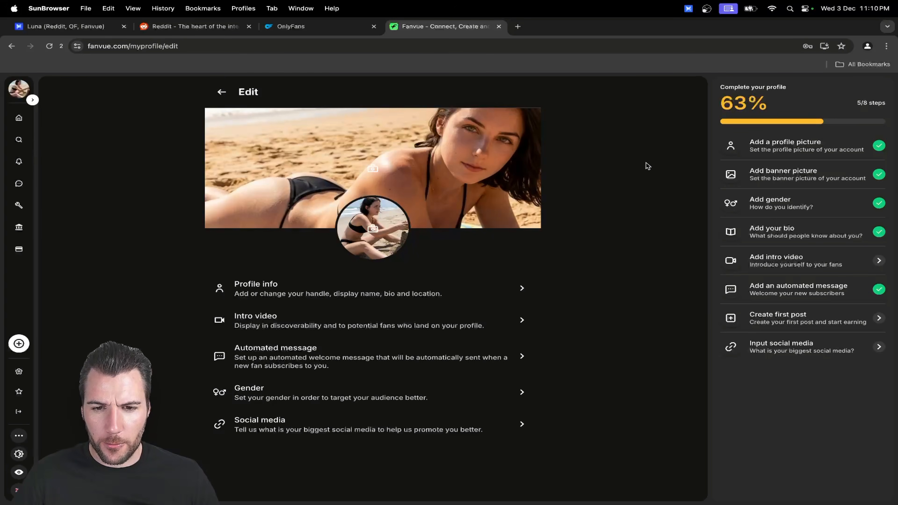
Start the first post for Subscribers only and paste the welcome caption from "Welcome to my page!" through "Don't be shy, I'm ready to play! 💞".
{"action": "left_click", "coordinate": [879, 318]}
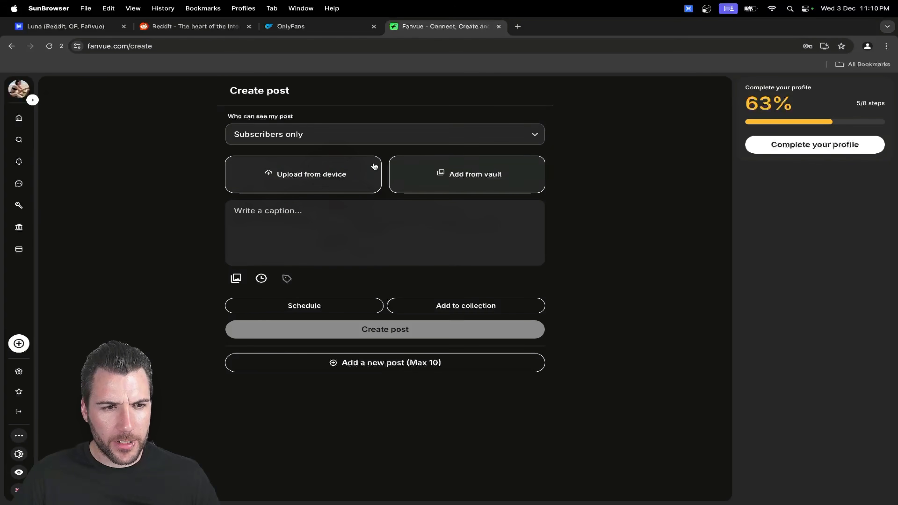
{"action": "left_click", "coordinate": [341, 137]}
{"action": "left_click", "coordinate": [612, 133]}
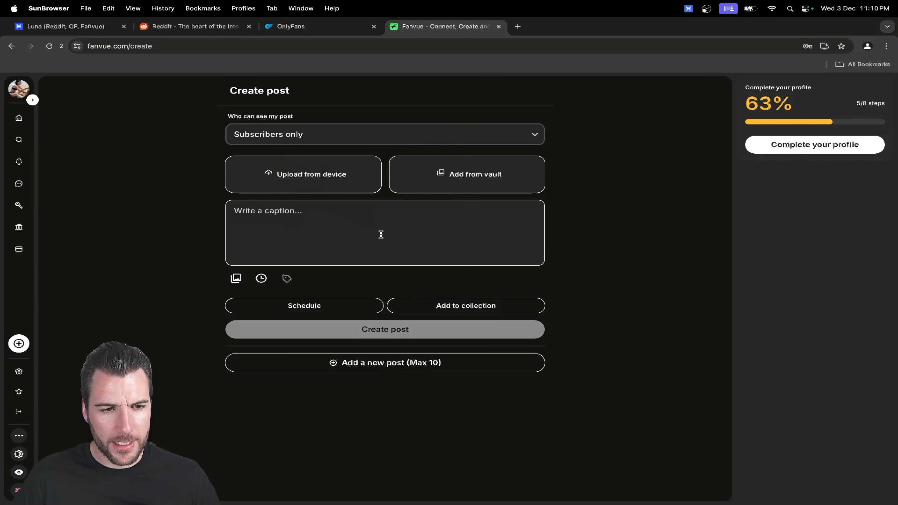
{"action": "left_click", "coordinate": [306, 224]}
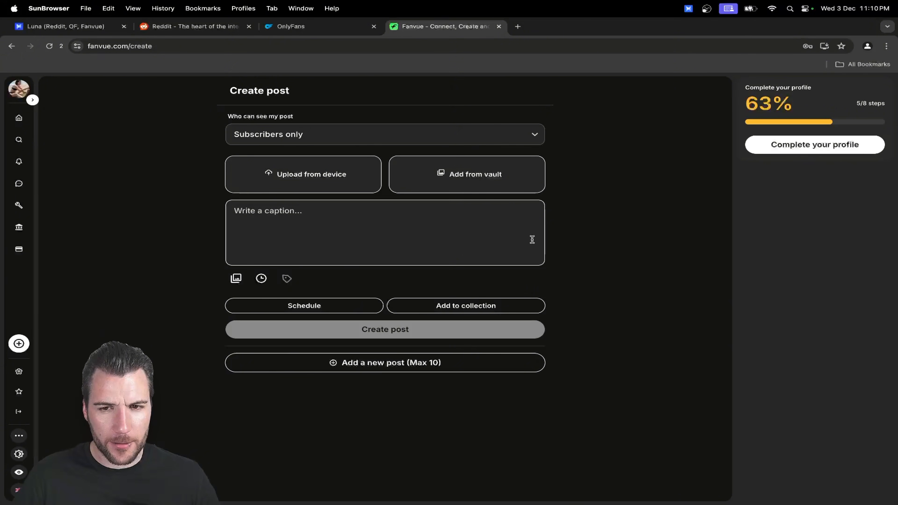
{"action": "key", "text": "super+v"}
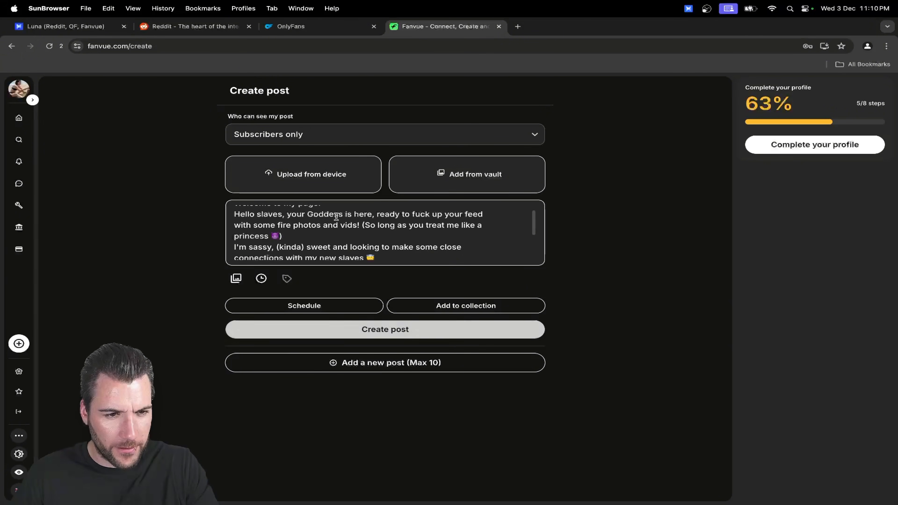
{"action": "scroll", "coordinate": [338, 218], "scroll_direction": "up", "scroll_amount": 5}
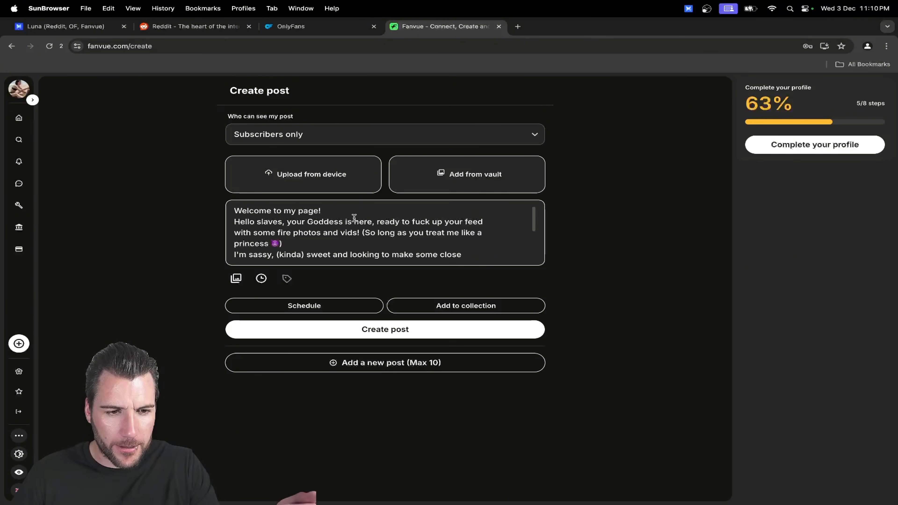
{"action": "scroll", "coordinate": [354, 218], "scroll_direction": "down", "scroll_amount": 1}
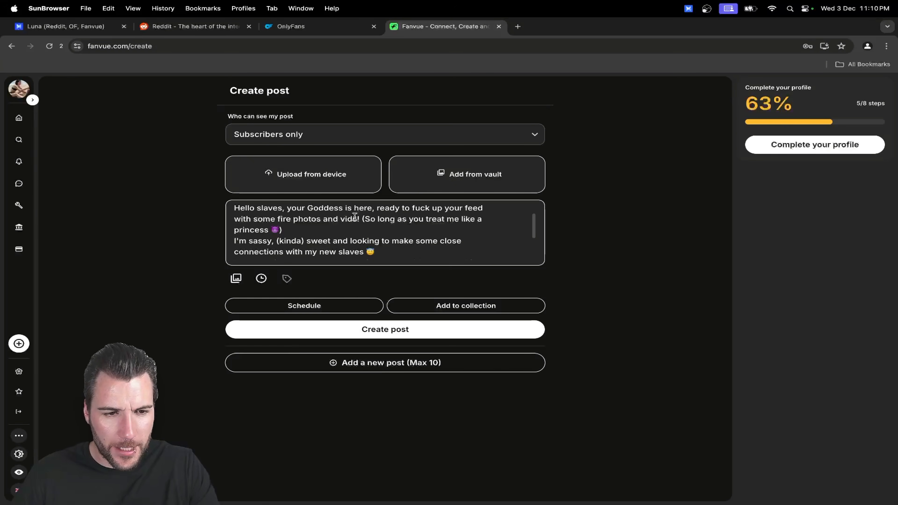
{"action": "scroll", "coordinate": [354, 217], "scroll_direction": "down", "scroll_amount": 3}
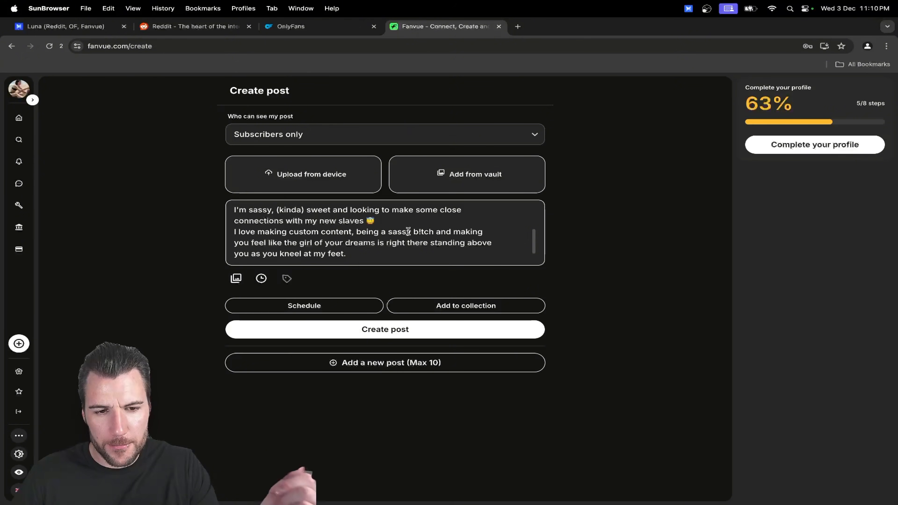
{"action": "type", "text": "Don't be shy, I'm ready to play! 💞"}
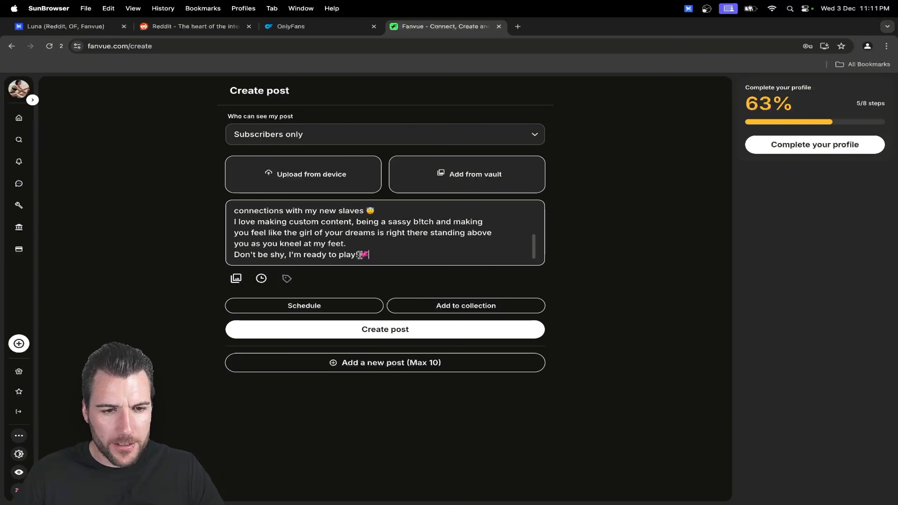
Read through the post's full welcome caption from beginning to end.
{"action": "scroll", "coordinate": [372, 230], "scroll_direction": "up", "scroll_amount": 5}
{"action": "scroll", "coordinate": [373, 230], "scroll_direction": "down", "scroll_amount": 5}
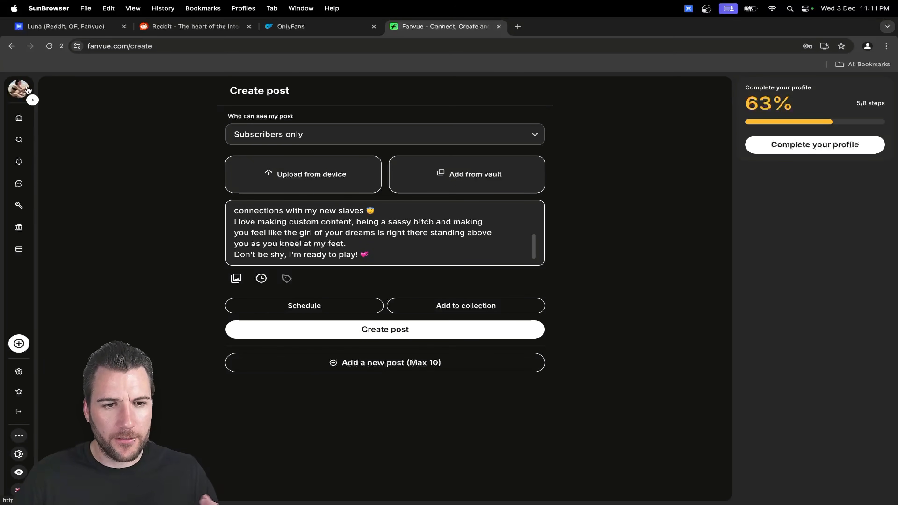
{"action": "scroll", "coordinate": [346, 216], "scroll_direction": "up", "scroll_amount": 3}
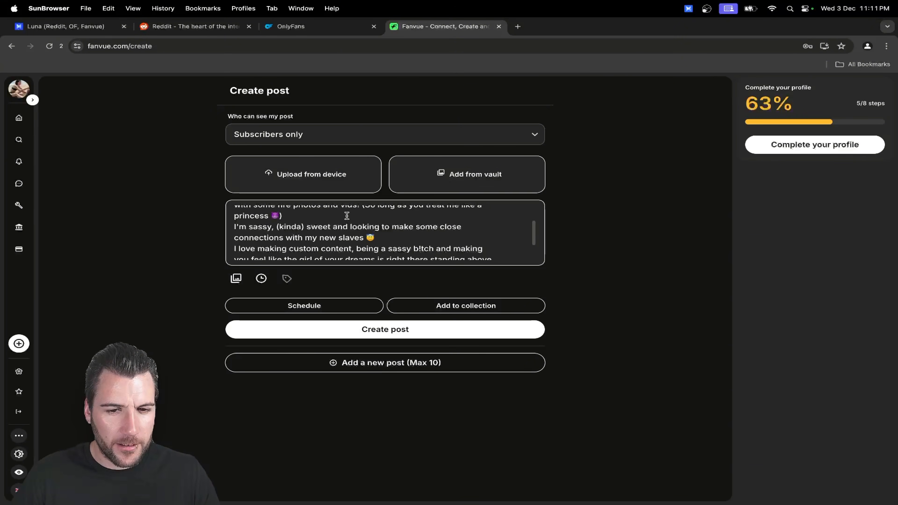
{"action": "scroll", "coordinate": [347, 216], "scroll_direction": "up", "scroll_amount": 2}
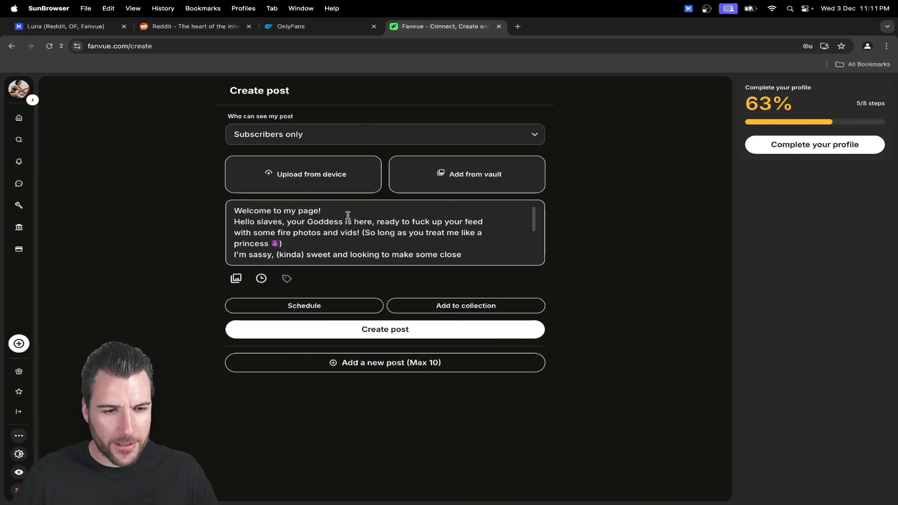
{"action": "scroll", "coordinate": [348, 216], "scroll_direction": "down", "scroll_amount": 5}
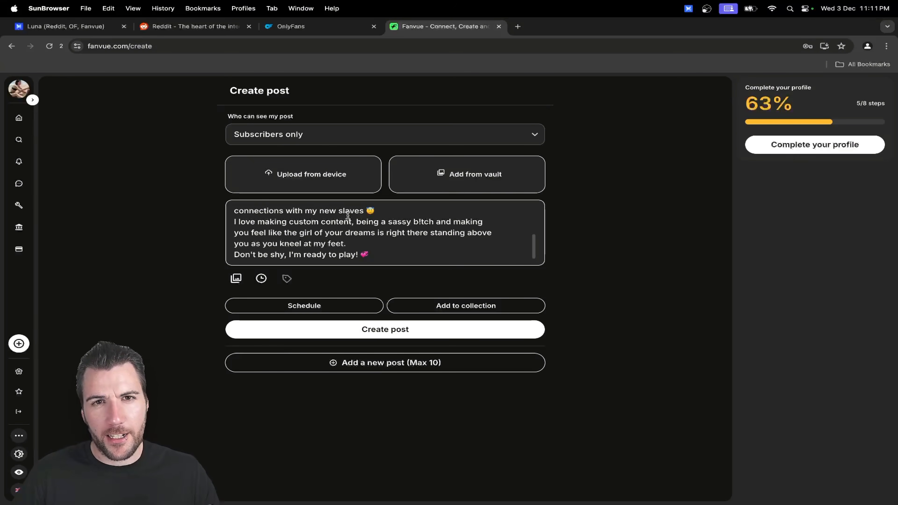
{"action": "scroll", "coordinate": [364, 229], "scroll_direction": "up", "scroll_amount": 5}
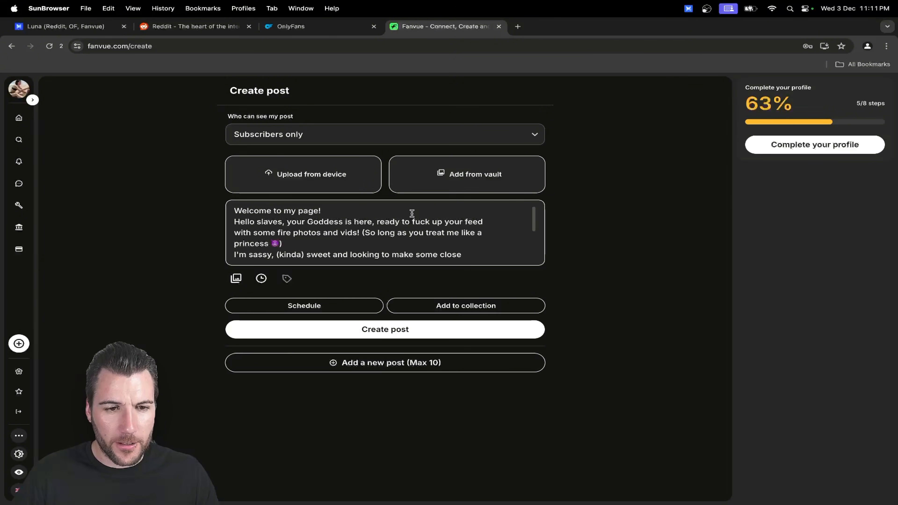
Upload the café photo of the woman drinking coffee from the device, preview it full size, and publish the post.
{"action": "left_click", "coordinate": [327, 175]}
{"action": "double_click", "coordinate": [357, 207]}
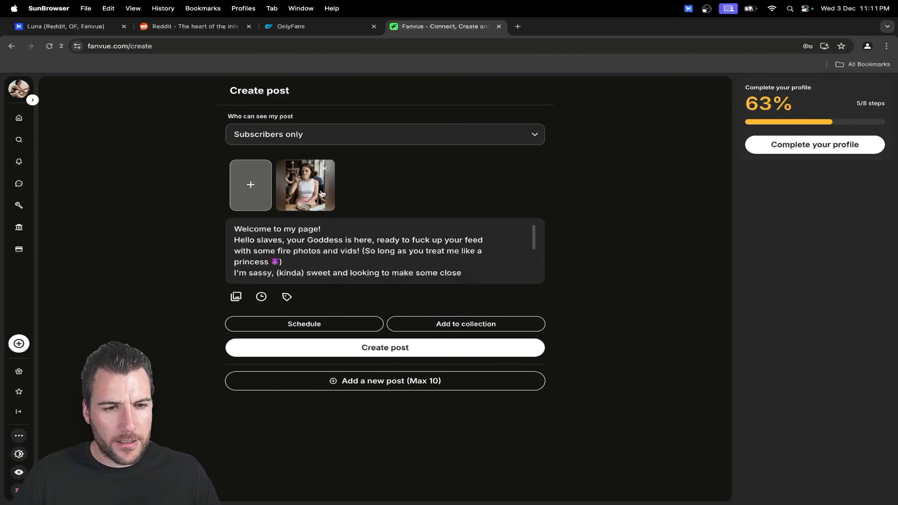
{"action": "left_click", "coordinate": [307, 190]}
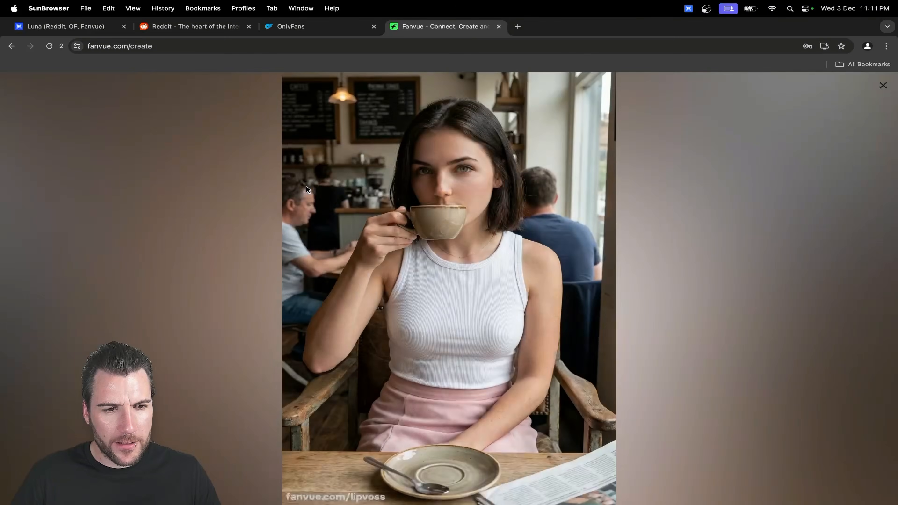
{"action": "left_click", "coordinate": [884, 87]}
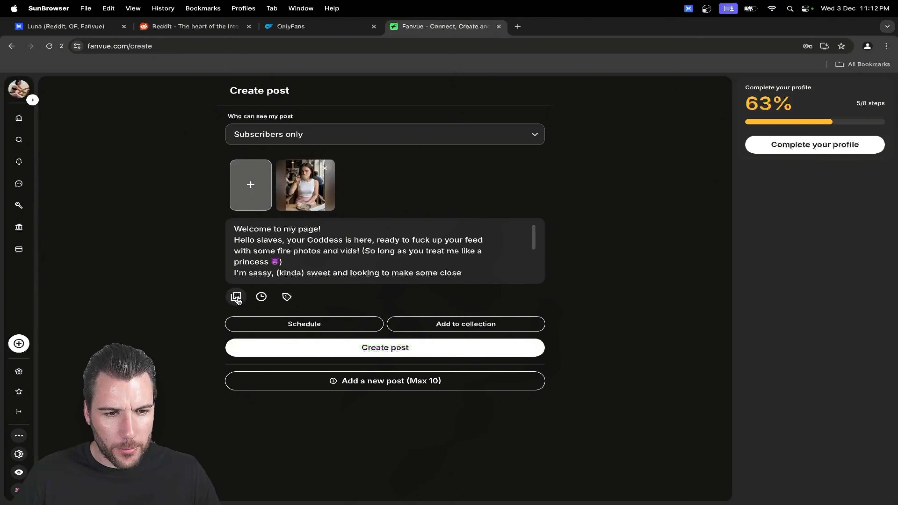
{"action": "left_click", "coordinate": [410, 348]}
In the home feed, expand the new post's full caption and pin the post to the profile page.
{"action": "left_click", "coordinate": [19, 118]}
{"action": "left_click", "coordinate": [464, 136]}
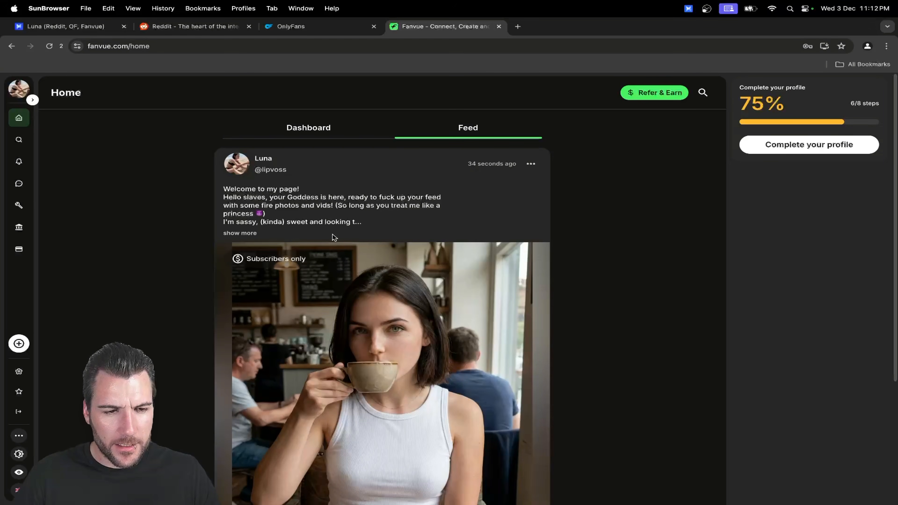
{"action": "left_click", "coordinate": [242, 233]}
{"action": "scroll", "coordinate": [391, 230], "scroll_direction": "down", "scroll_amount": 3}
{"action": "scroll", "coordinate": [392, 230], "scroll_direction": "down", "scroll_amount": 2}
{"action": "scroll", "coordinate": [392, 230], "scroll_direction": "up", "scroll_amount": 6}
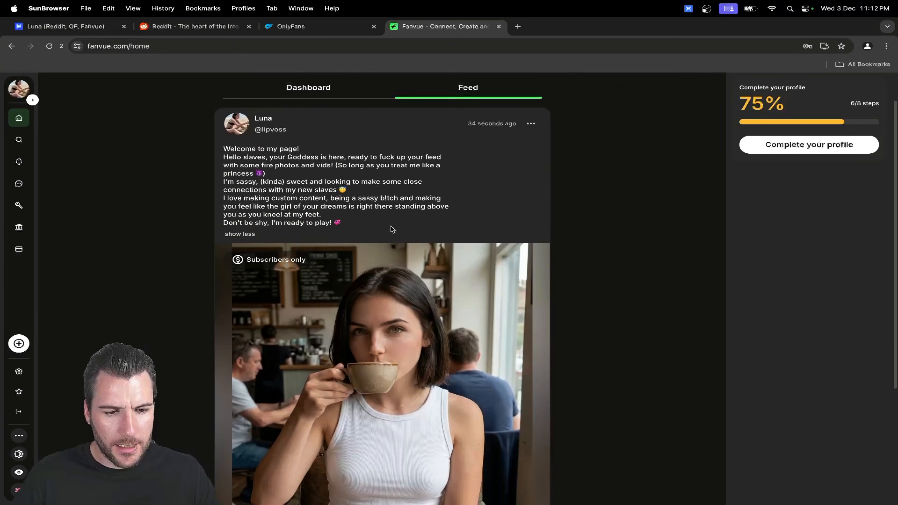
{"action": "scroll", "coordinate": [392, 230], "scroll_direction": "down", "scroll_amount": 4}
{"action": "scroll", "coordinate": [391, 228], "scroll_direction": "up", "scroll_amount": 4}
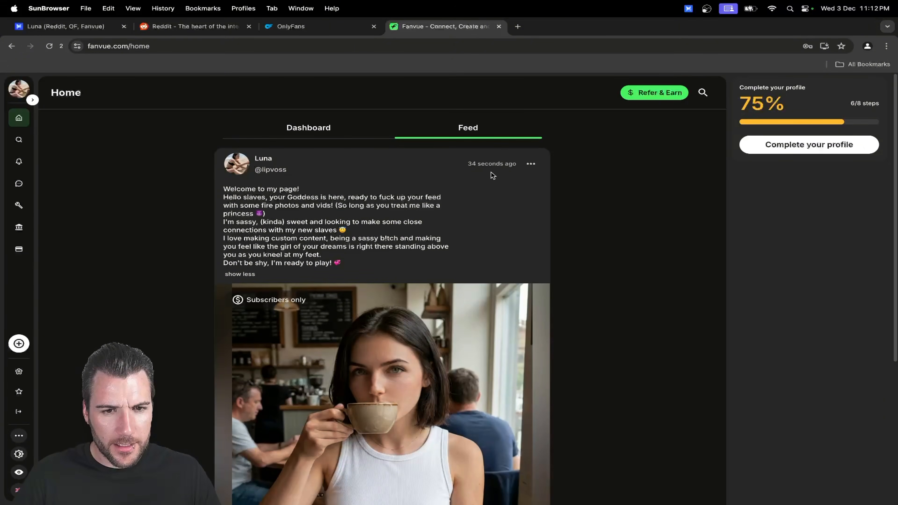
{"action": "left_click", "coordinate": [534, 163]}
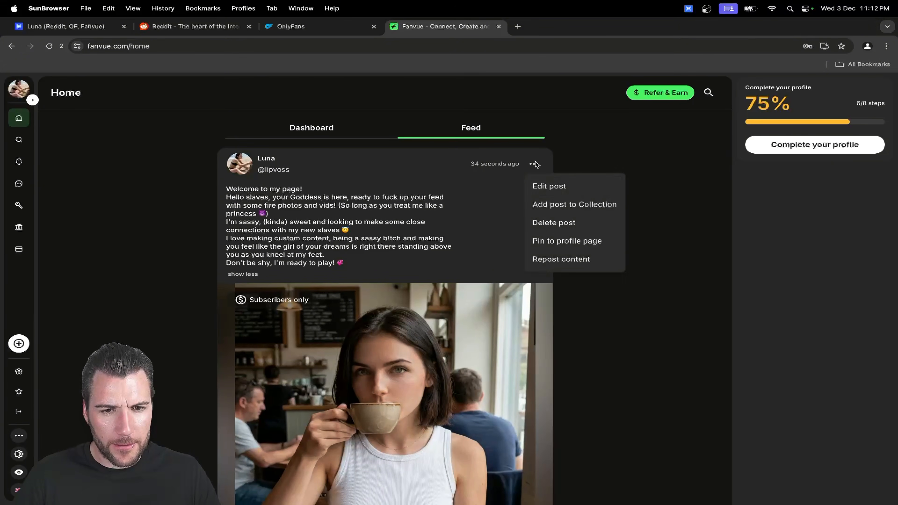
{"action": "left_click", "coordinate": [558, 243]}
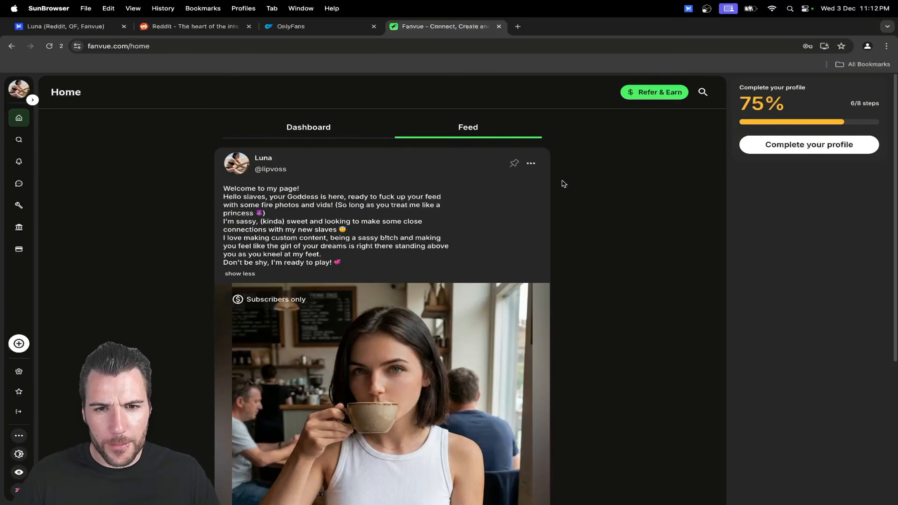
Examine the pinned post's photo and caption in the feed, and highlight the whole caption text.
{"action": "scroll", "coordinate": [564, 184], "scroll_direction": "down", "scroll_amount": 1}
{"action": "scroll", "coordinate": [563, 184], "scroll_direction": "down", "scroll_amount": 1}
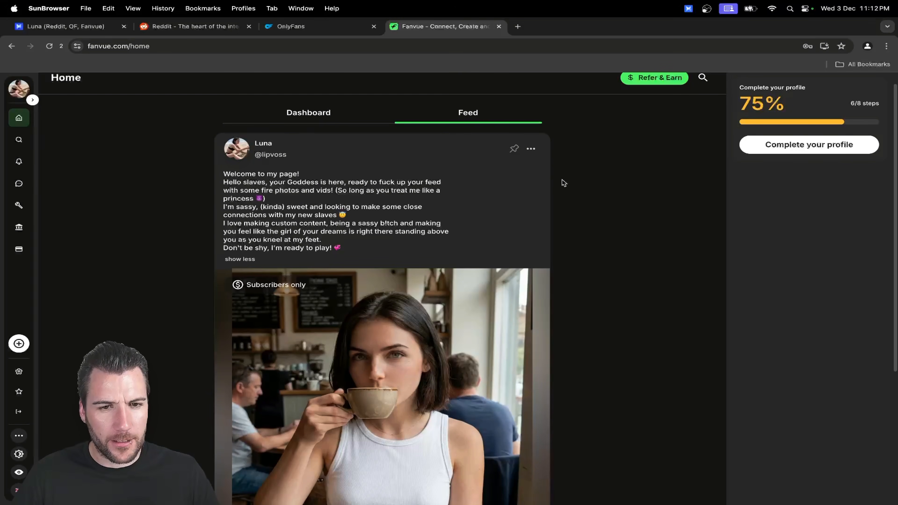
{"action": "scroll", "coordinate": [476, 182], "scroll_direction": "down", "scroll_amount": 1}
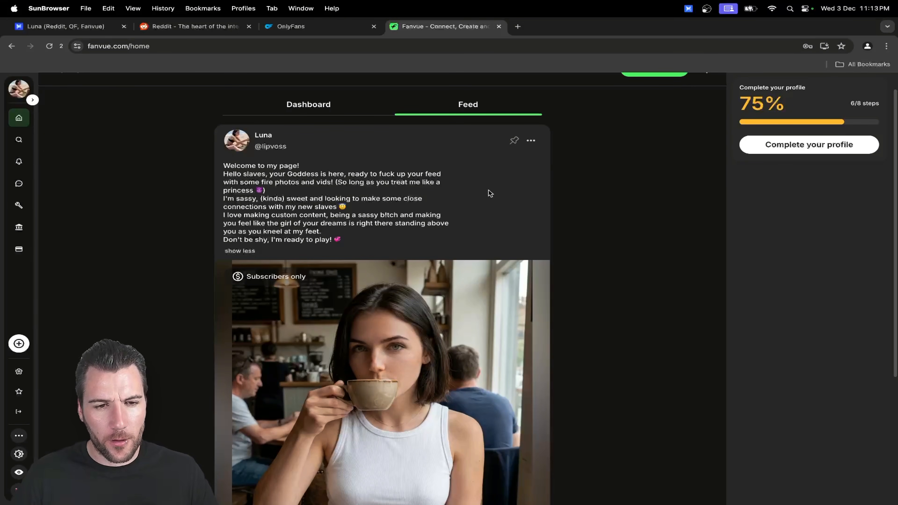
{"action": "scroll", "coordinate": [489, 193], "scroll_direction": "down", "scroll_amount": 6}
{"action": "scroll", "coordinate": [490, 194], "scroll_direction": "up", "scroll_amount": 6}
{"action": "scroll", "coordinate": [490, 193], "scroll_direction": "down", "scroll_amount": 6}
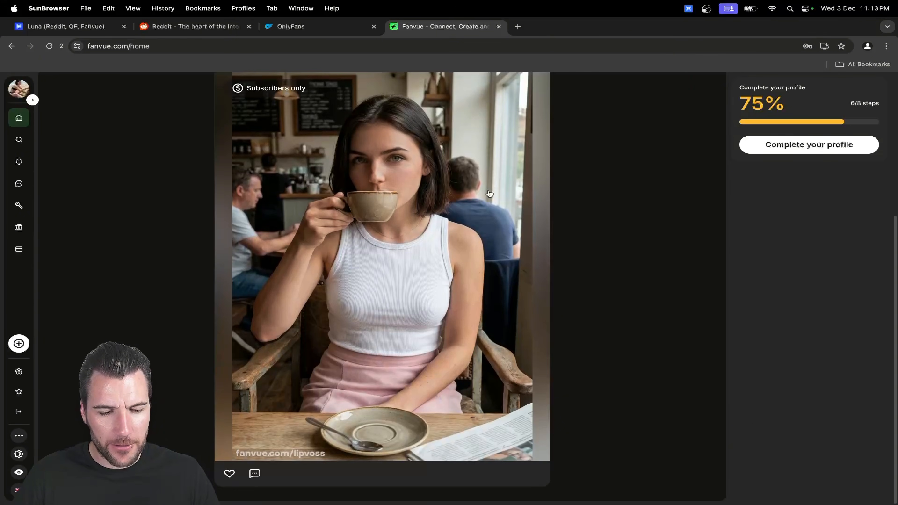
{"action": "scroll", "coordinate": [487, 194], "scroll_direction": "up", "scroll_amount": 6}
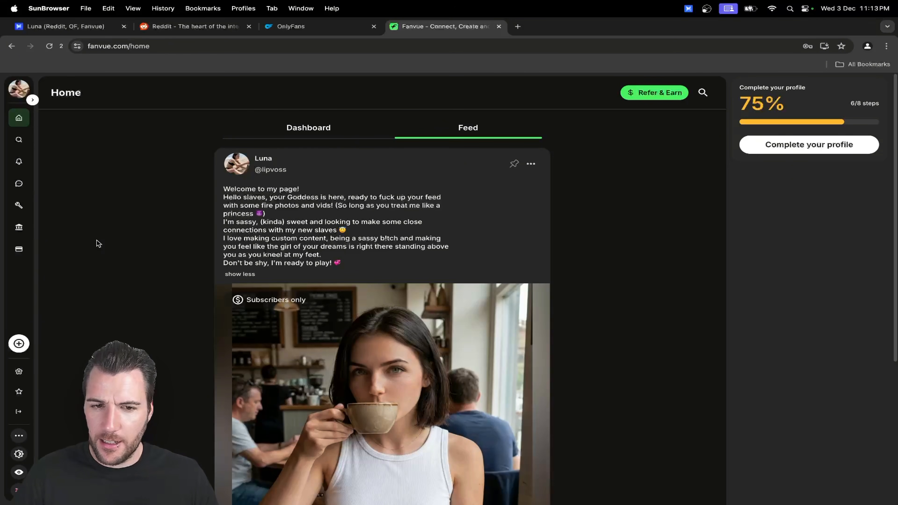
{"action": "scroll", "coordinate": [361, 257], "scroll_direction": "down", "scroll_amount": 5}
{"action": "scroll", "coordinate": [361, 256], "scroll_direction": "up", "scroll_amount": 5}
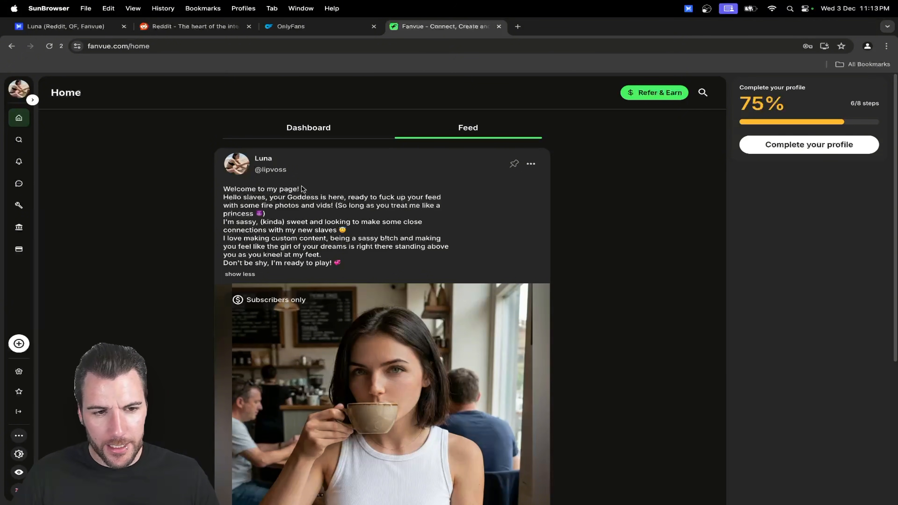
{"action": "left_click_drag", "start_coordinate": [372, 267], "coordinate": [220, 193]}
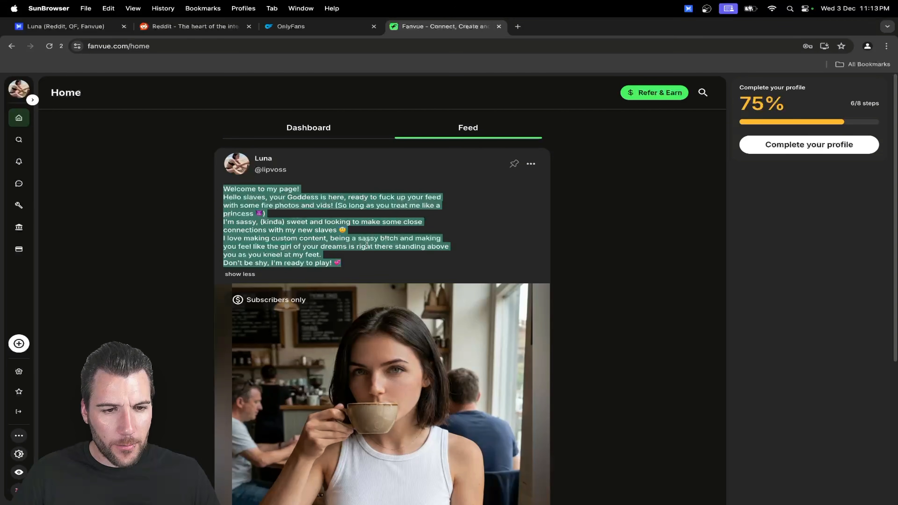